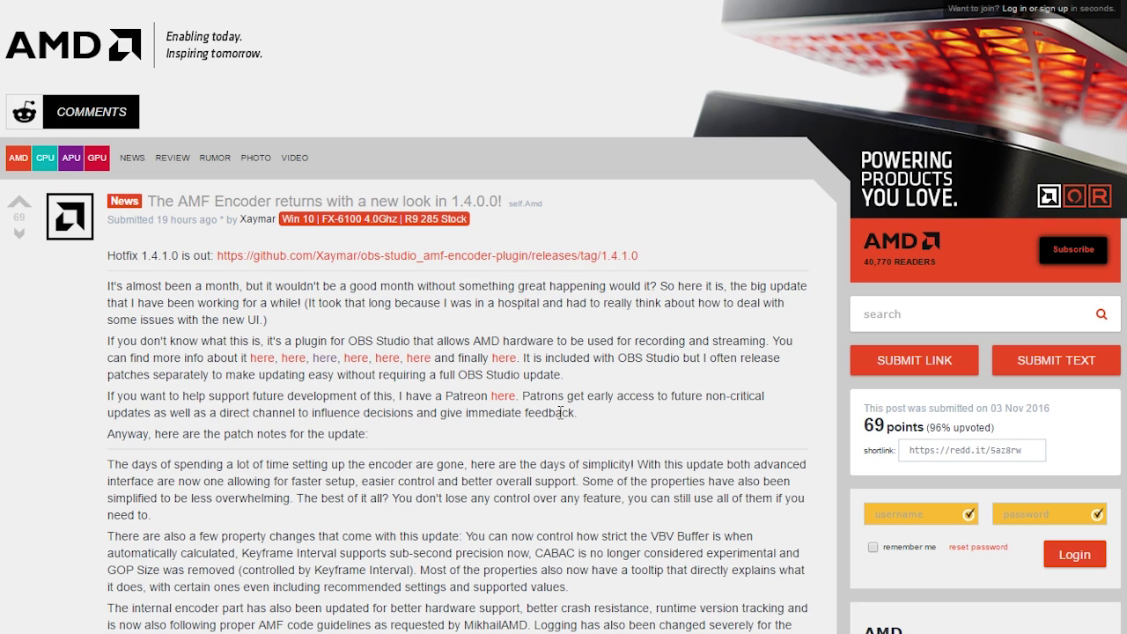
Step: Open the plugin author's official website and scroll through it
scroll(829, 362, "down", 2)
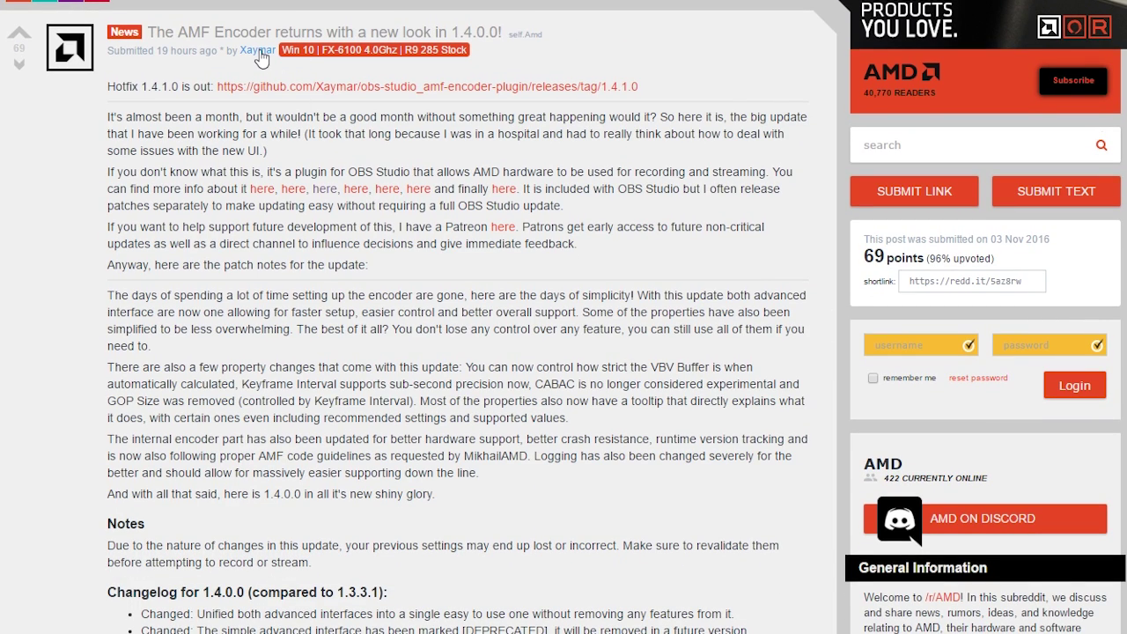
scroll(826, 361, "down", 4)
scroll(827, 360, "down", 1)
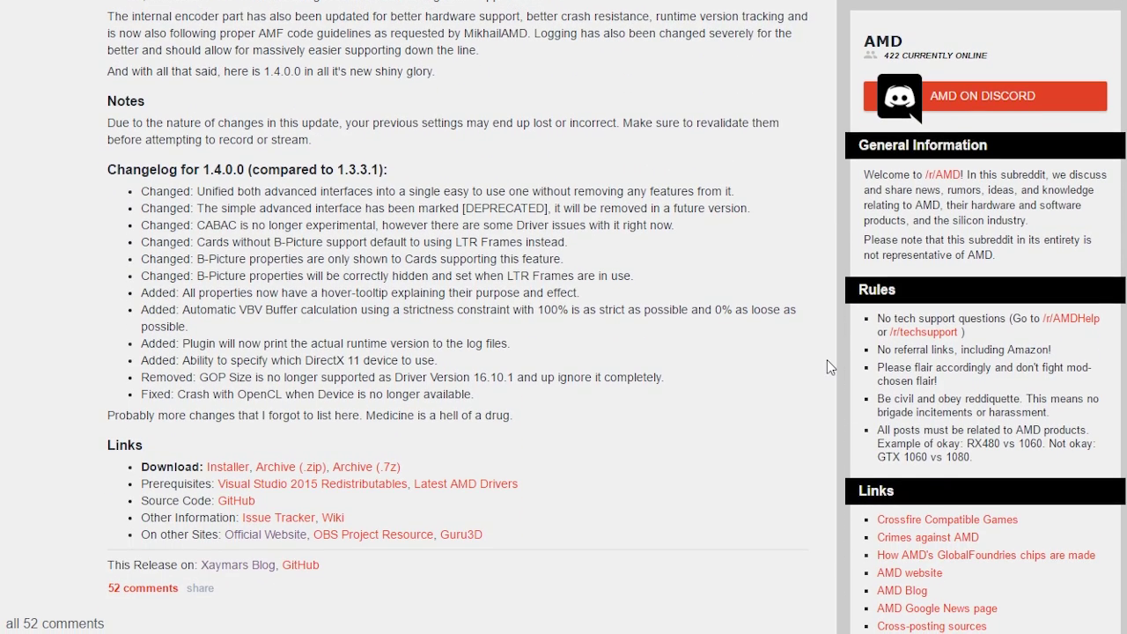
left_click(245, 533)
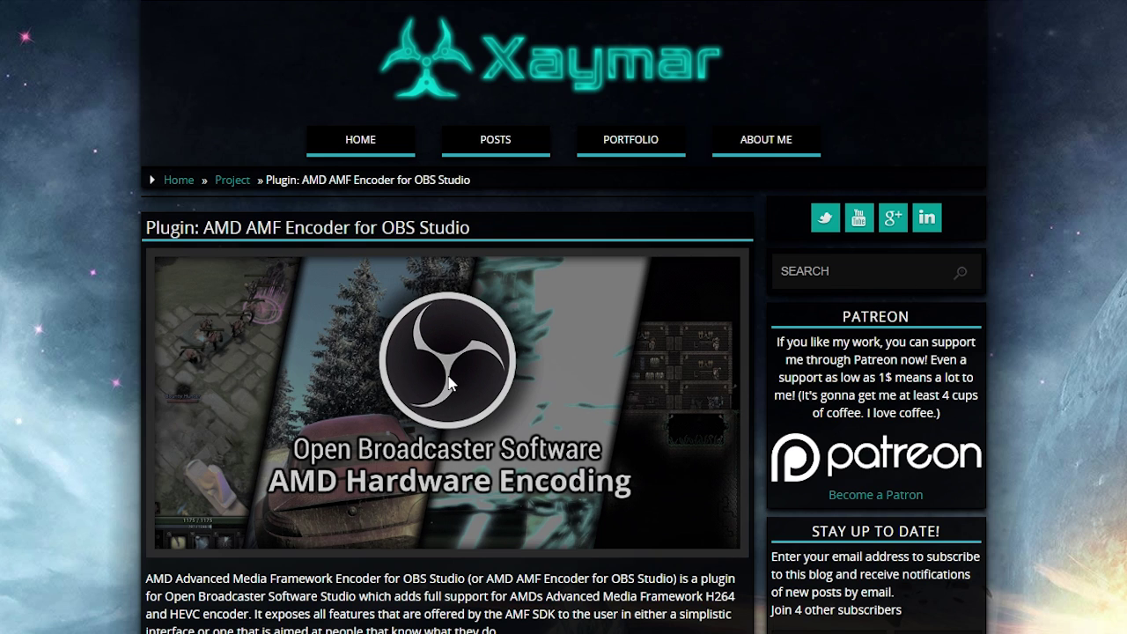
scroll(450, 385, "down", 5)
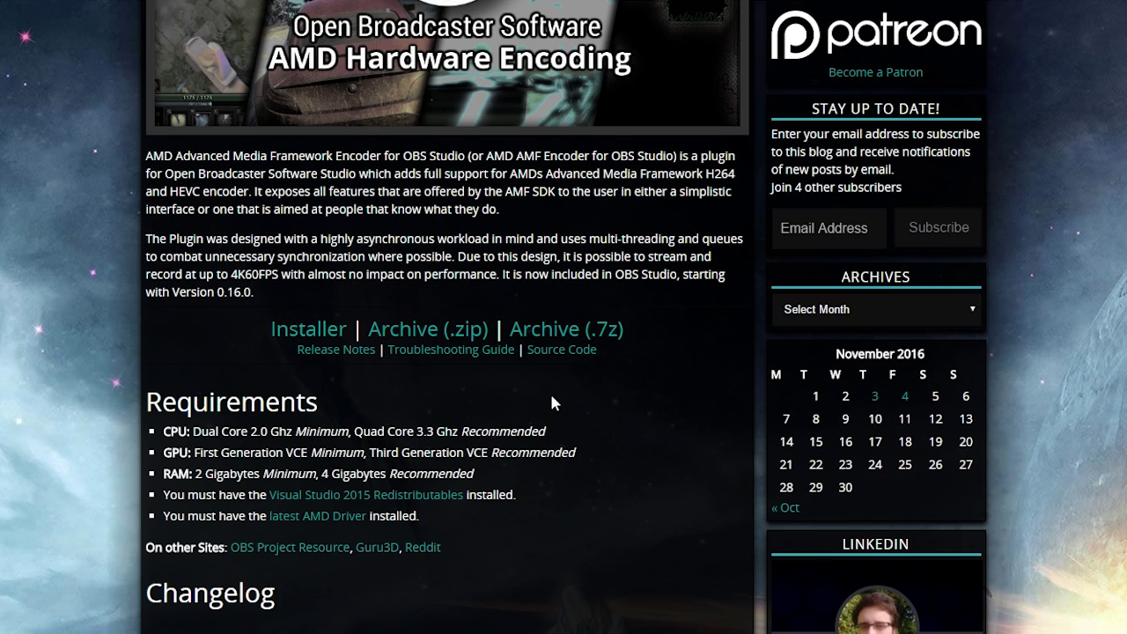
scroll(596, 405, "down", 2)
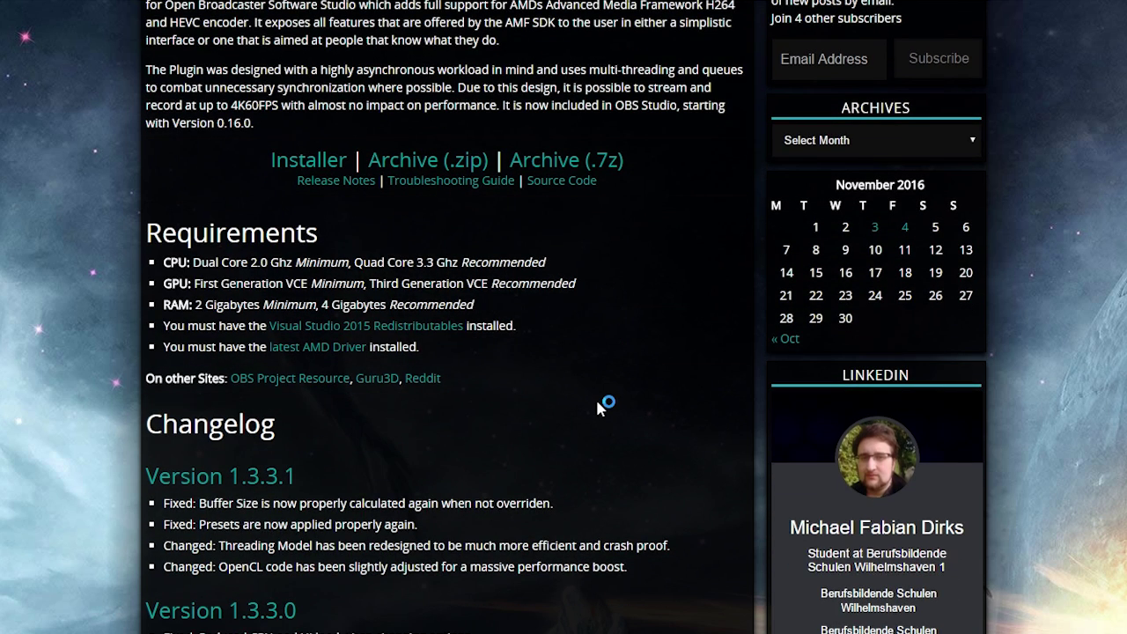
scroll(597, 407, "up", 7)
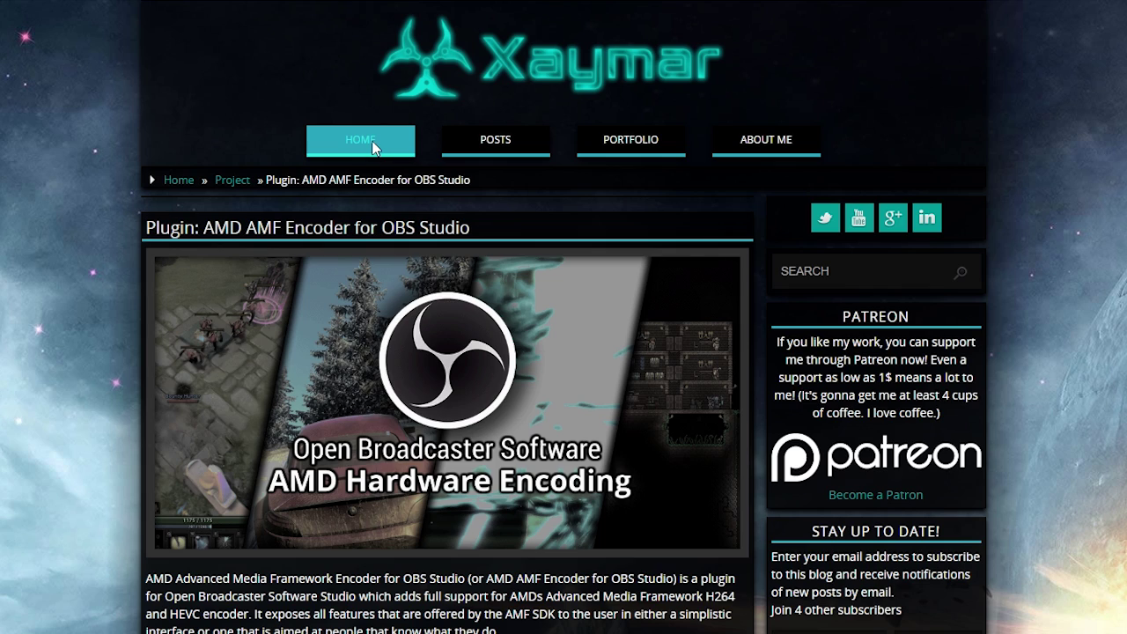
Step: Go to the site's home page and open the AMD AMF Encoder plugin post
left_click(372, 143)
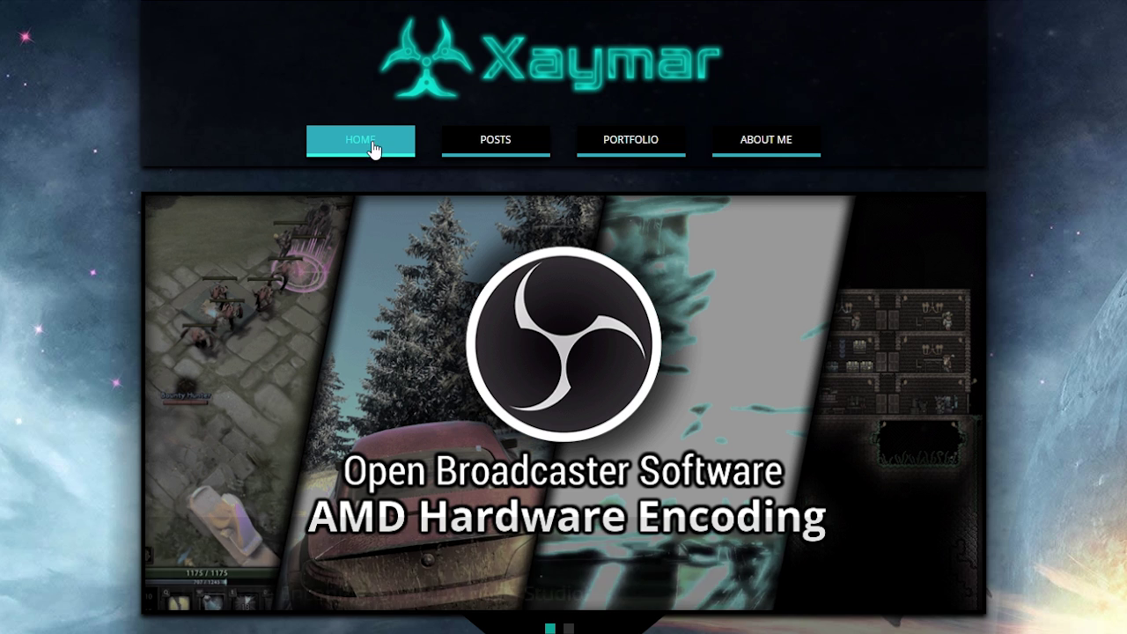
left_click(522, 376)
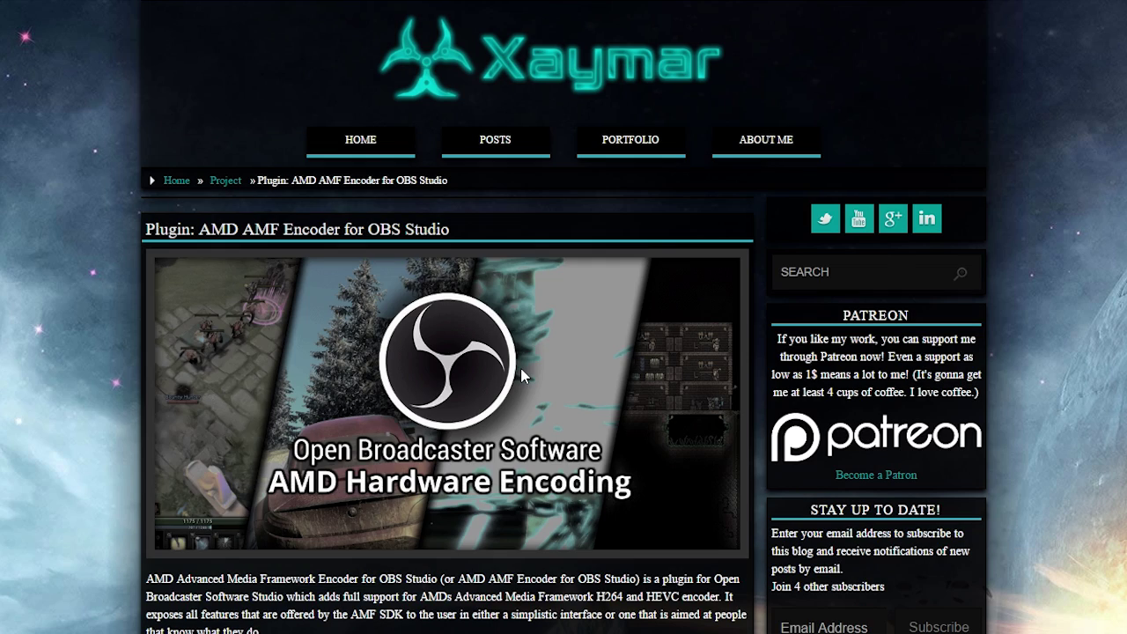
scroll(617, 443, "down", 3)
scroll(619, 443, "down", 3)
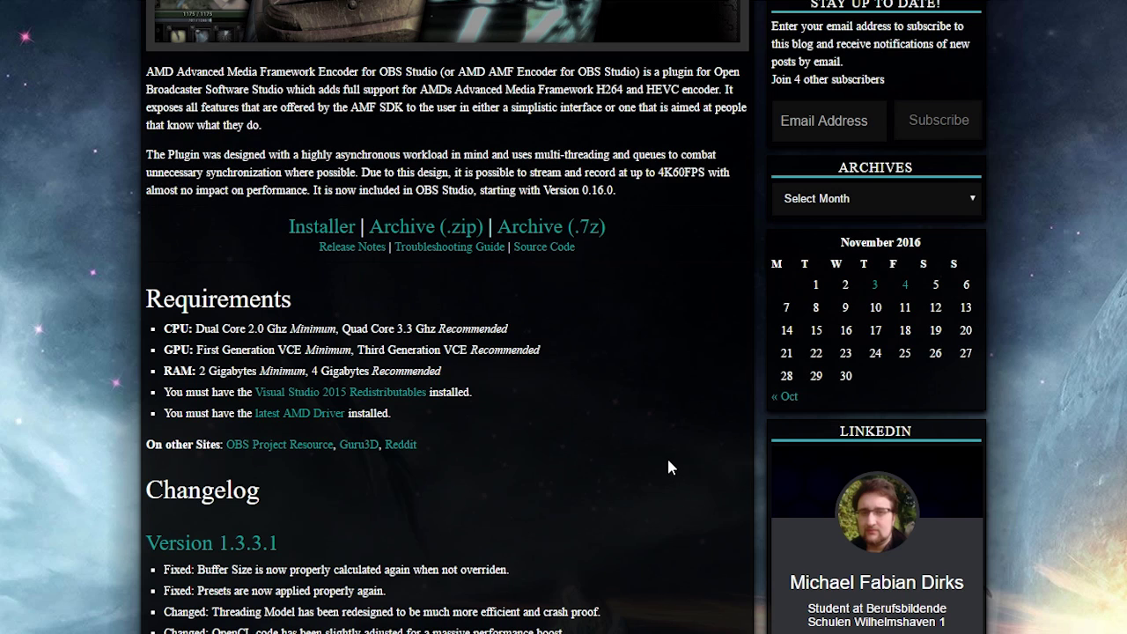
Step: Launch the plugin installer, then open Xaymar's Hotfix 1.4.1.0 post
left_click(323, 227)
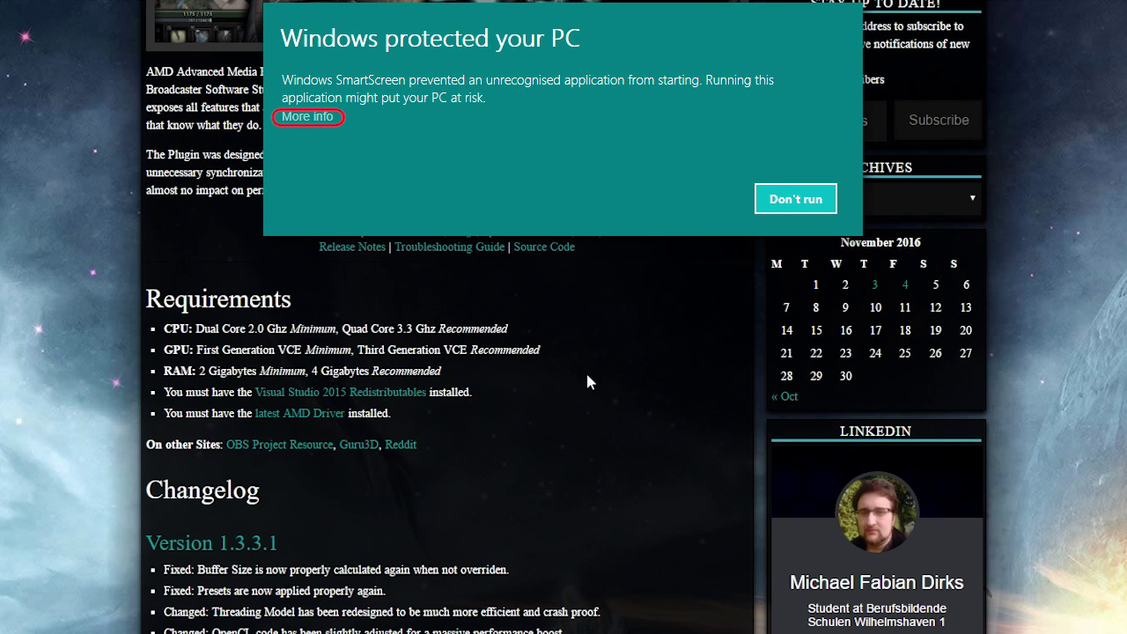
scroll(586, 371, "up", 6)
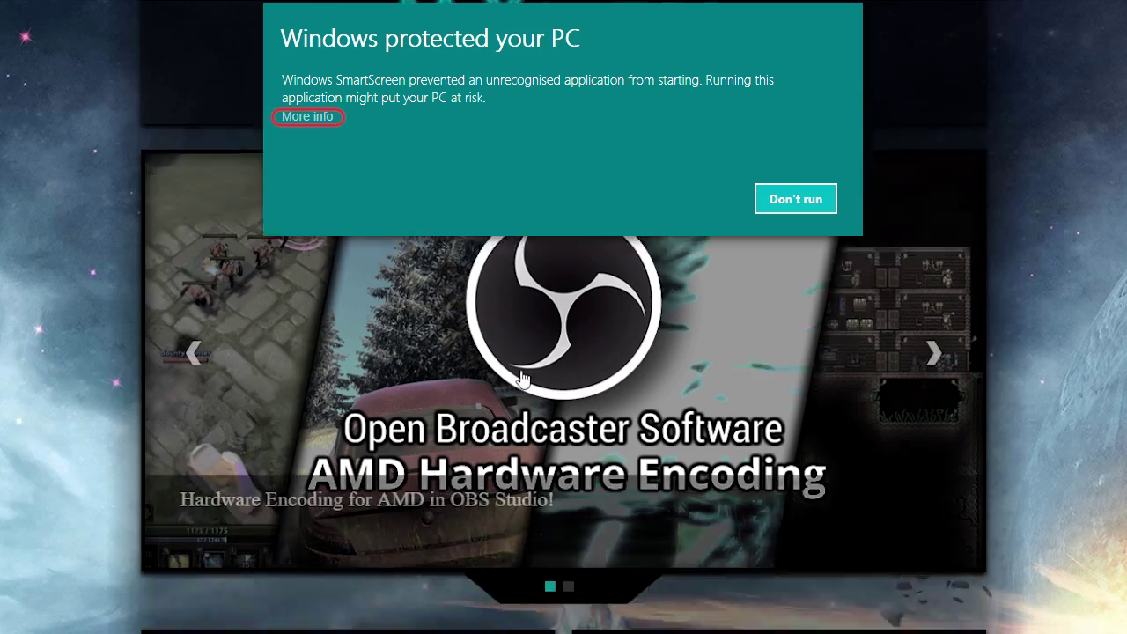
scroll(520, 385, "down", 4)
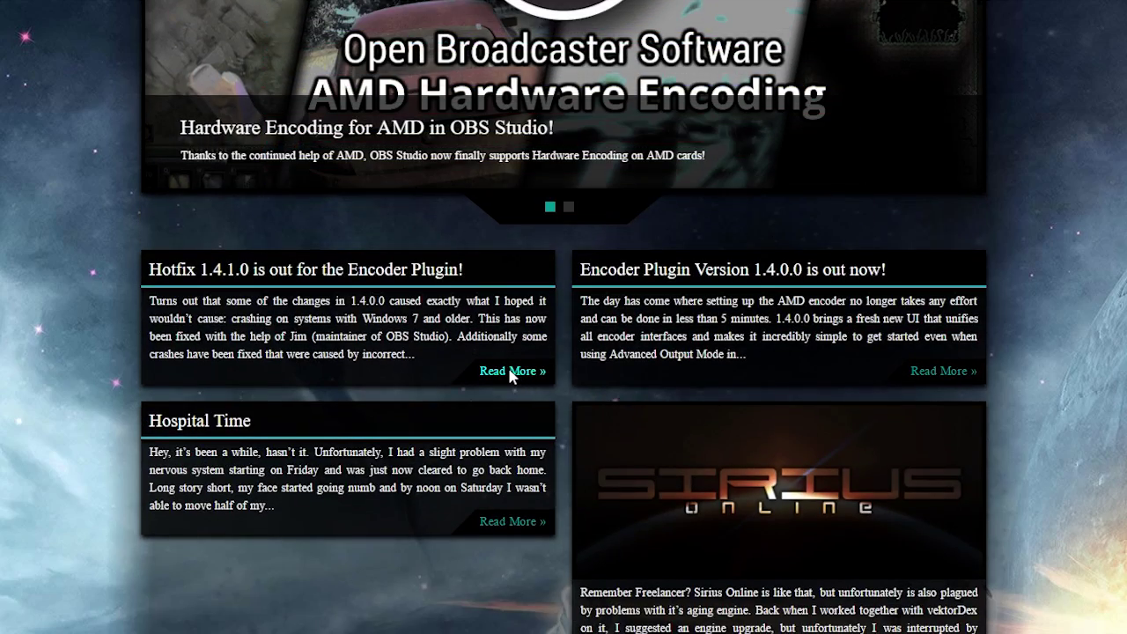
left_click(511, 371)
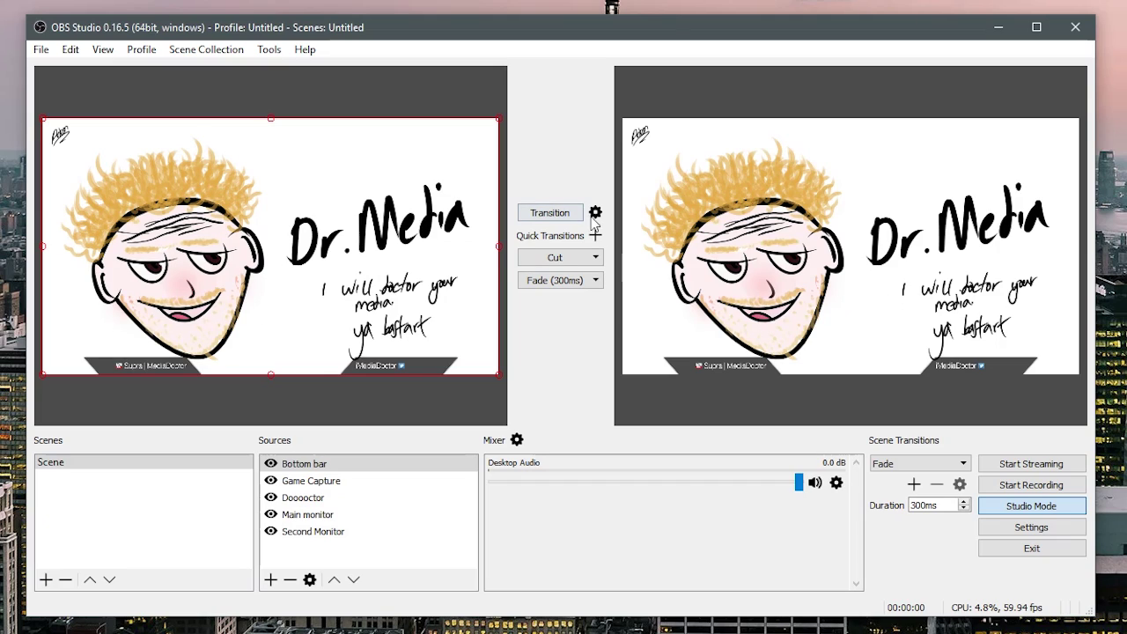
Step: In OBS Settings, switch the Output Mode to Simple
left_click(1037, 528)
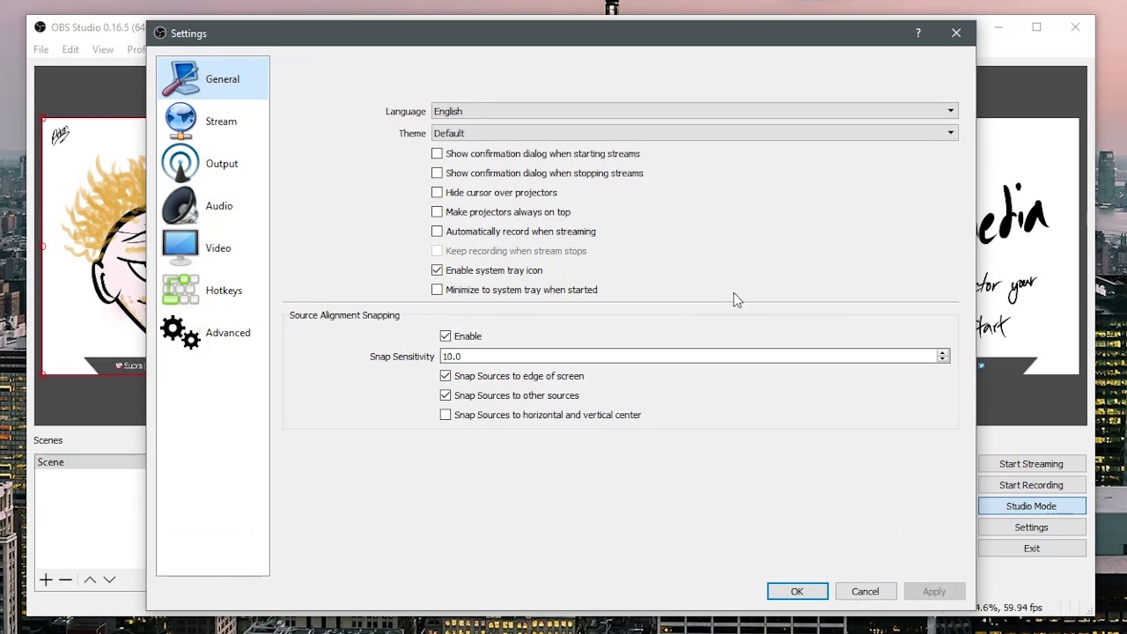
left_click(247, 169)
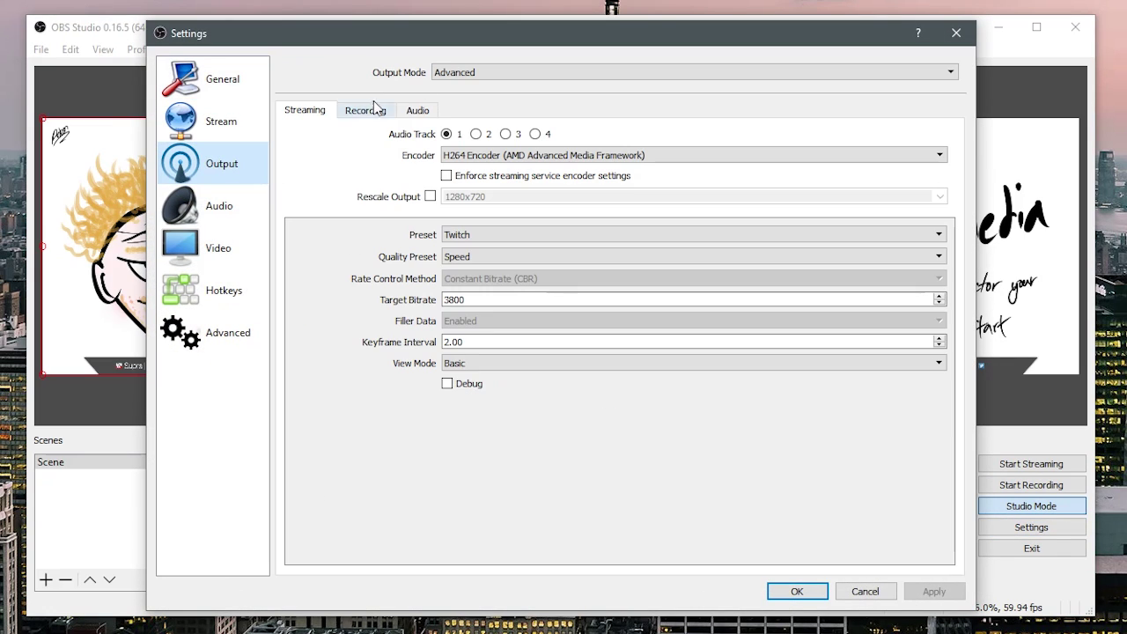
left_click(452, 78)
left_click(465, 88)
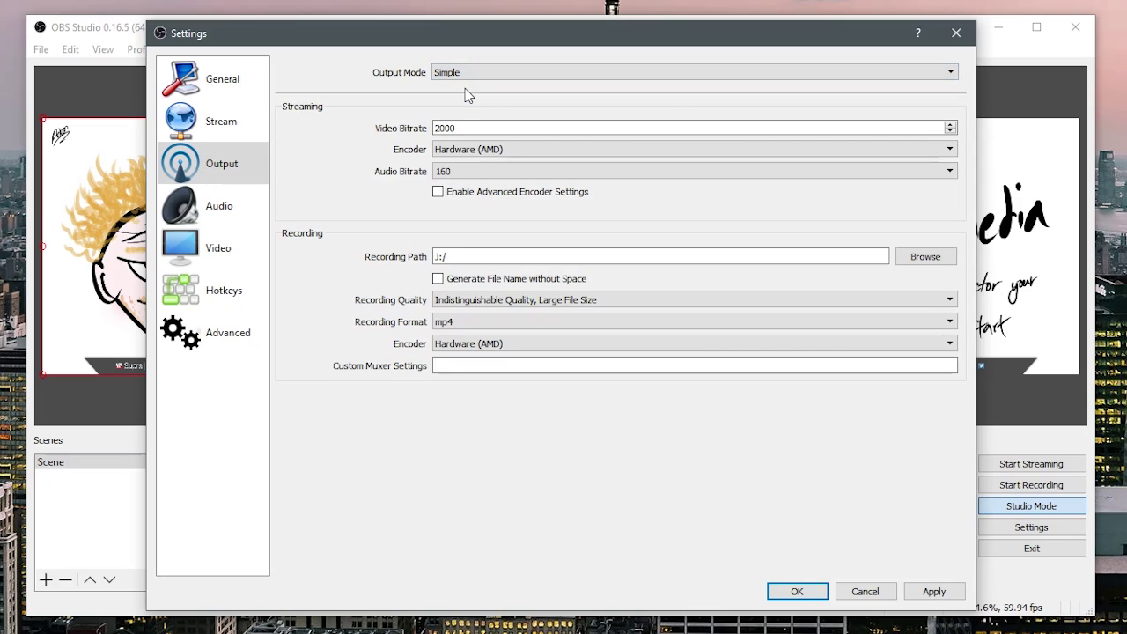
left_click(452, 128)
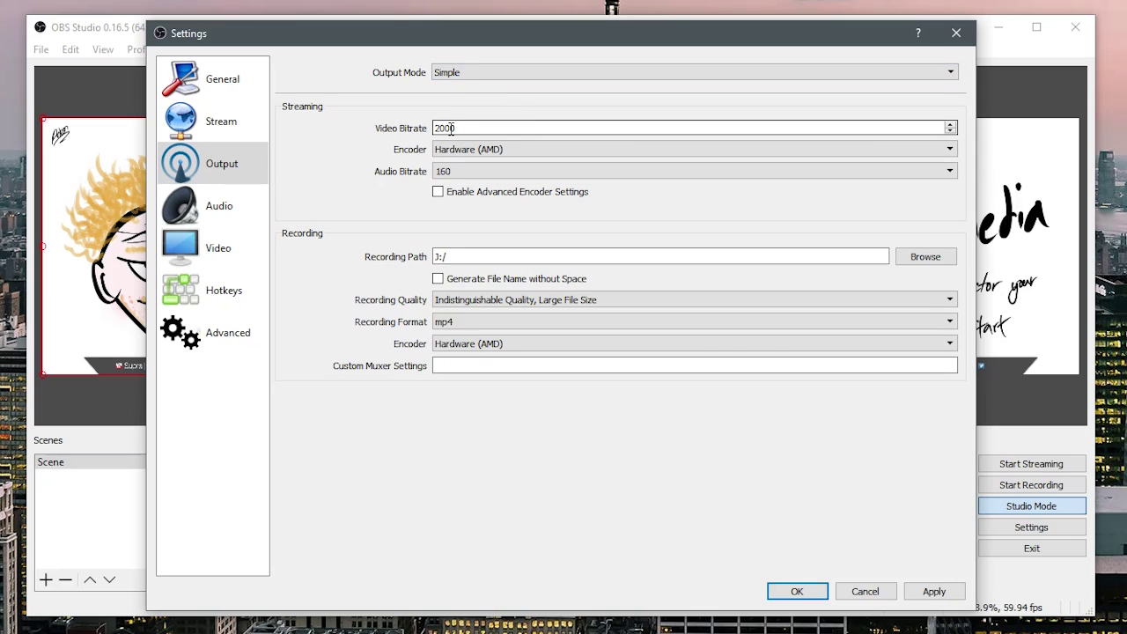
Step: Confirm recording to J:/ as mp4 at Indistinguishable Quality with the Hardware (AMD) encoder
left_click(473, 255)
left_click_drag(472, 250, 433, 251)
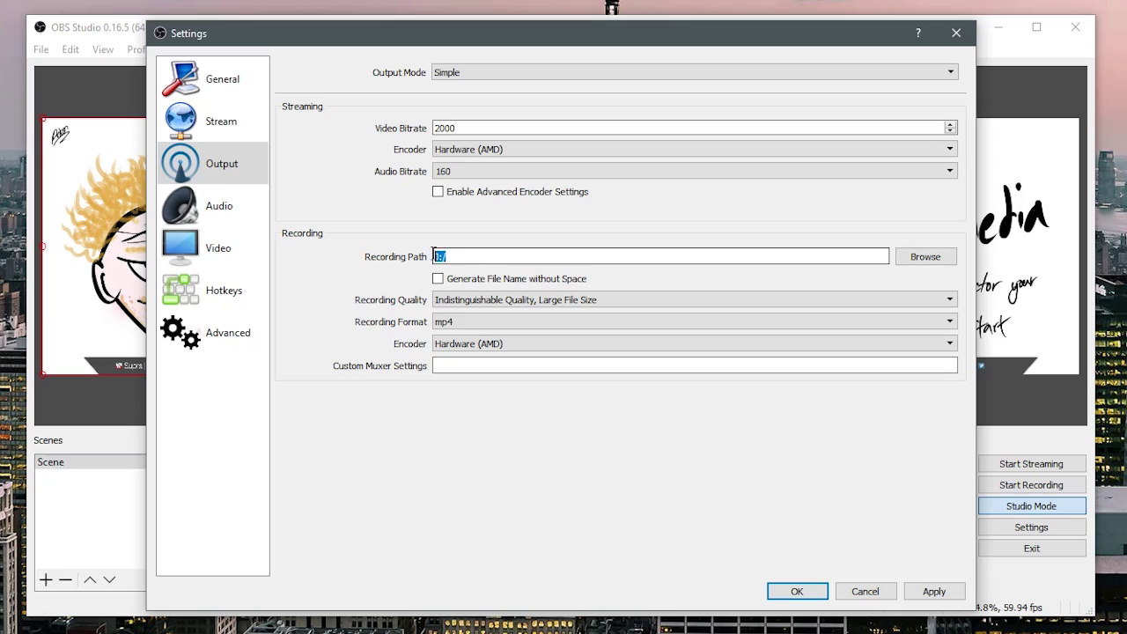
left_click(526, 302)
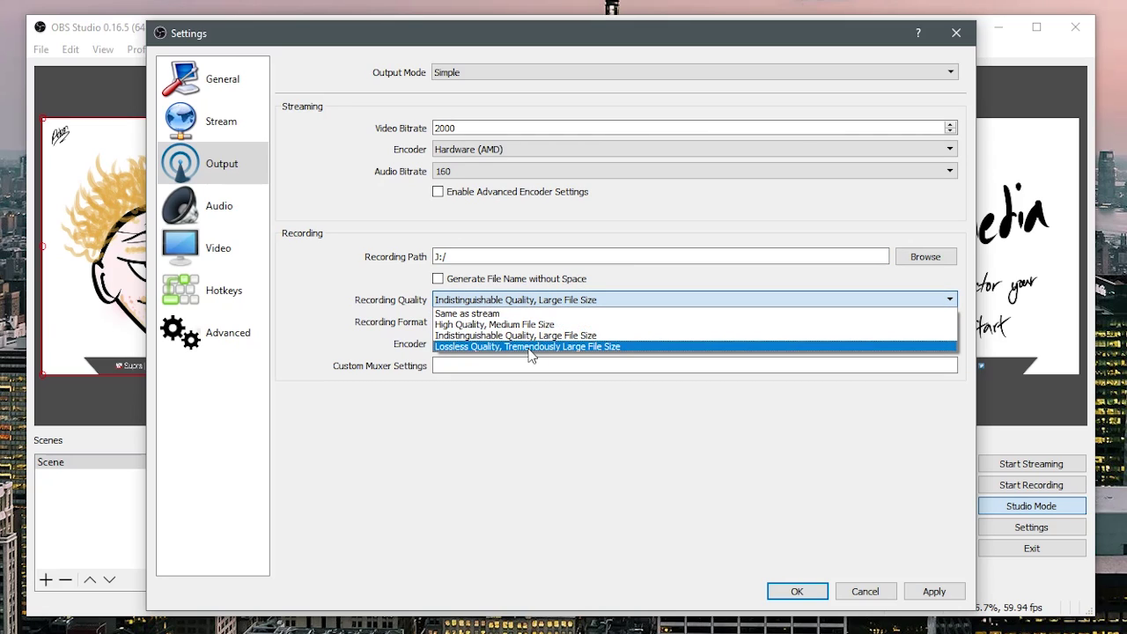
left_click(523, 301)
left_click(523, 343)
left_click(532, 393)
left_click(523, 327)
left_click(523, 351)
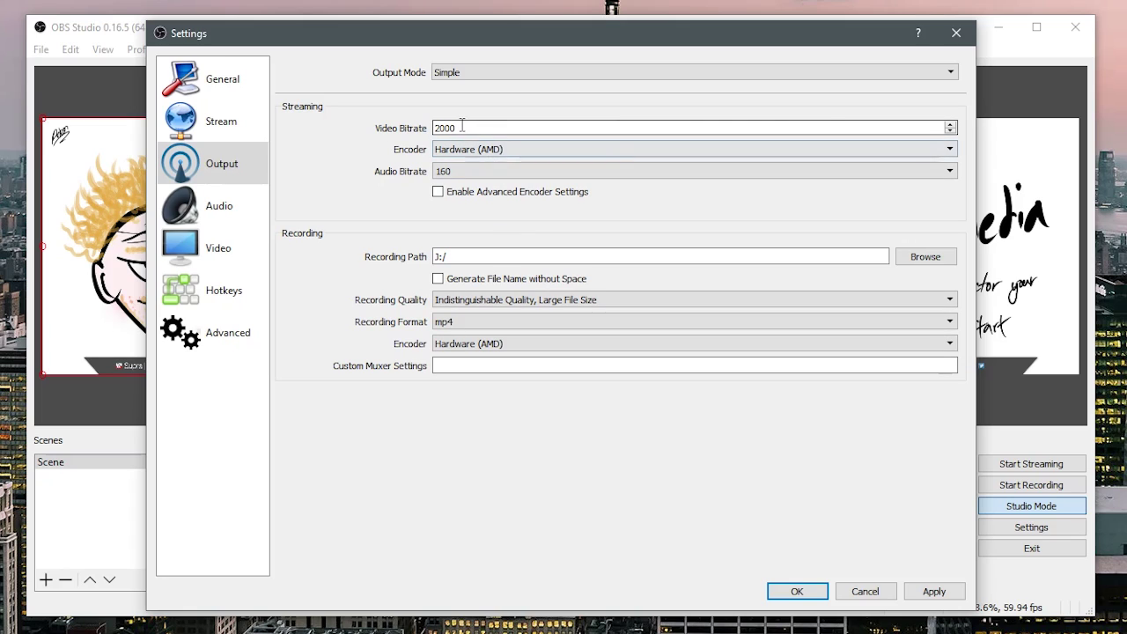
left_click_drag(461, 125, 435, 148)
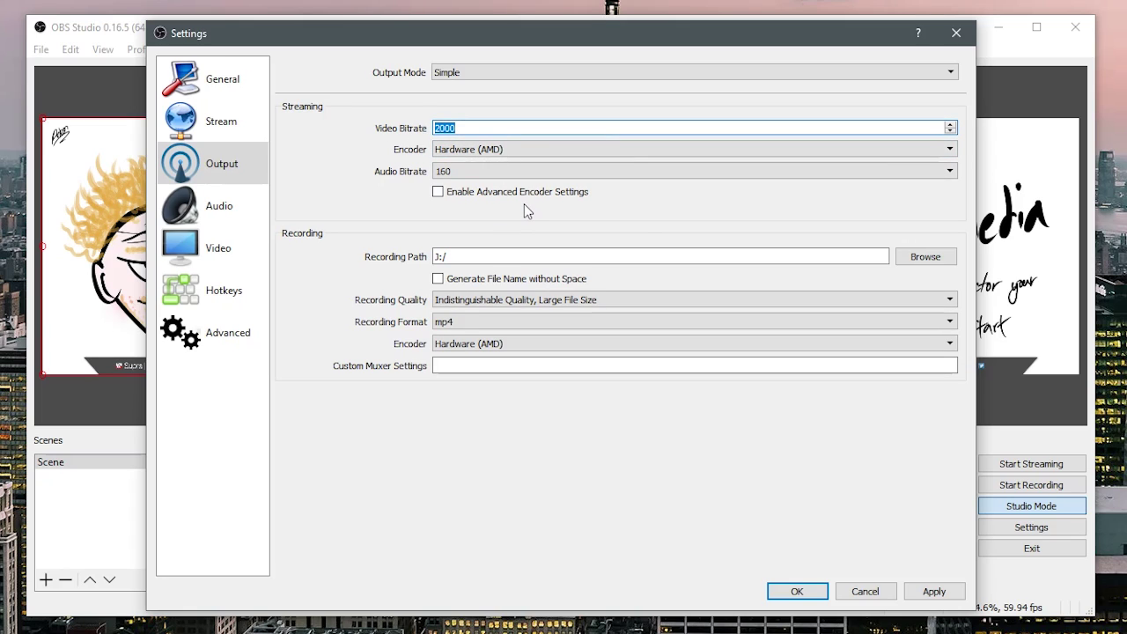
Step: Check Hotkeys, then on Advanced try Color Format I444 and return it to NV12
left_click(249, 300)
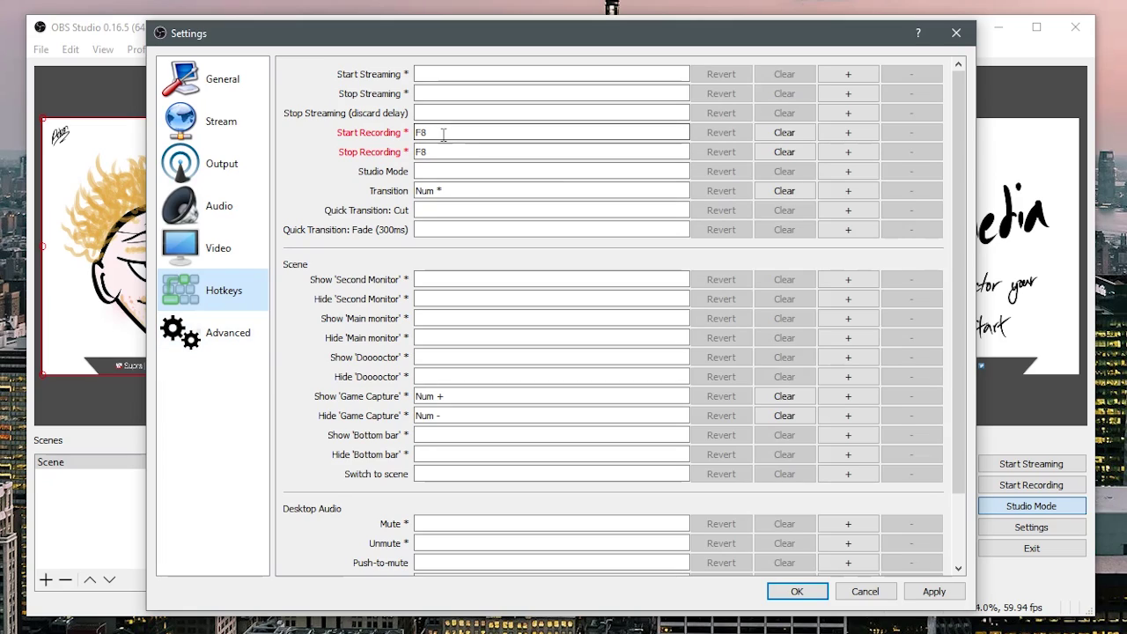
left_click(227, 328)
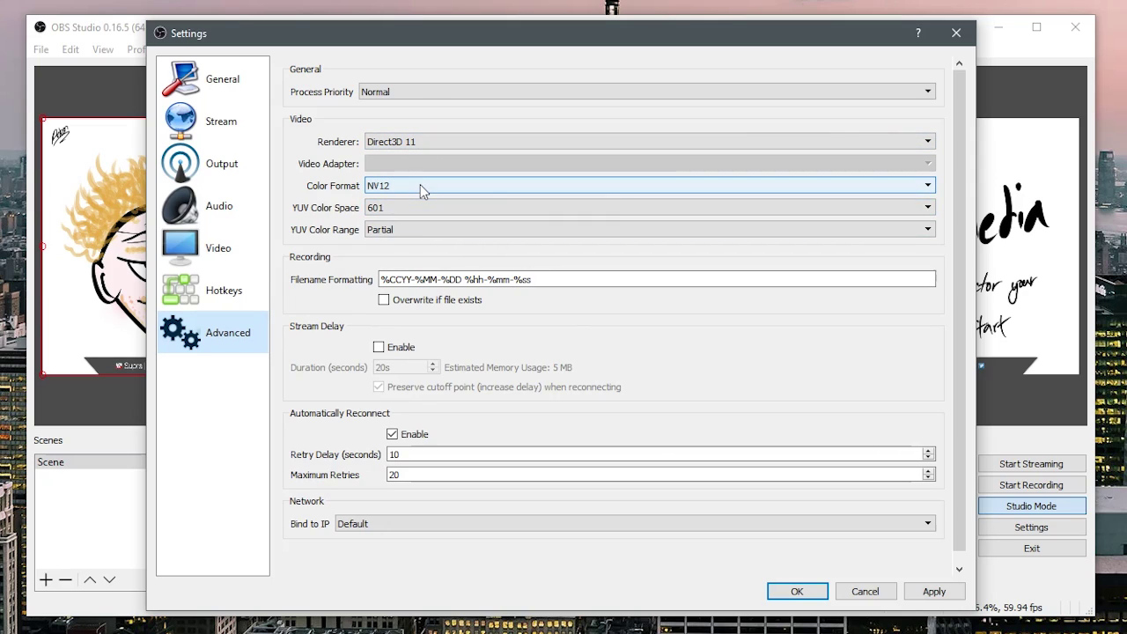
left_click(420, 184)
left_click(423, 221)
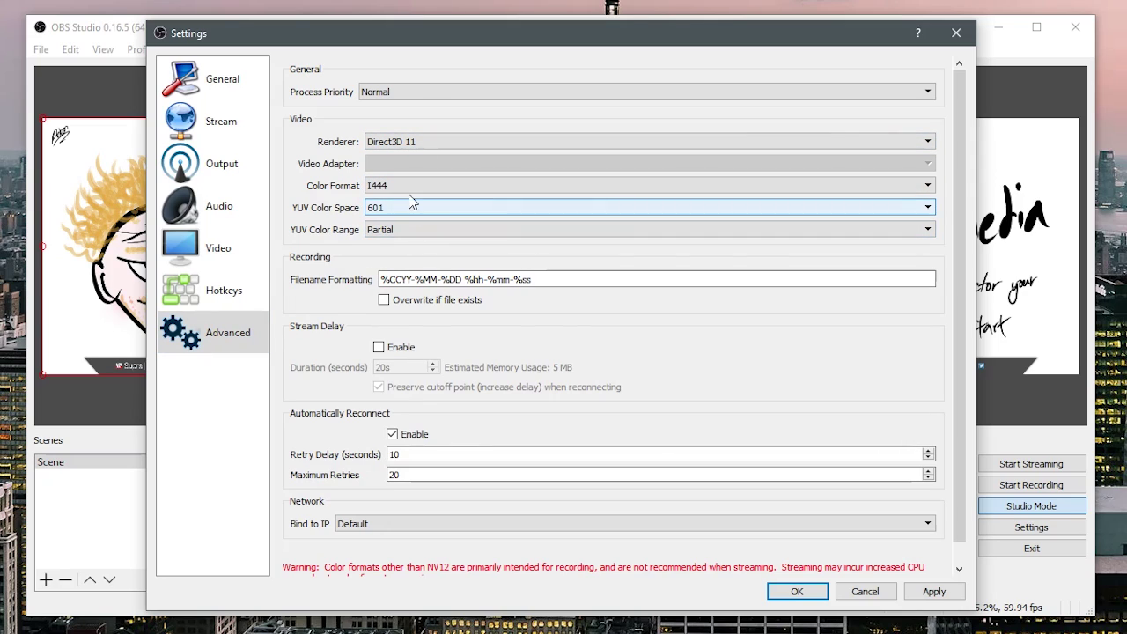
left_click(413, 182)
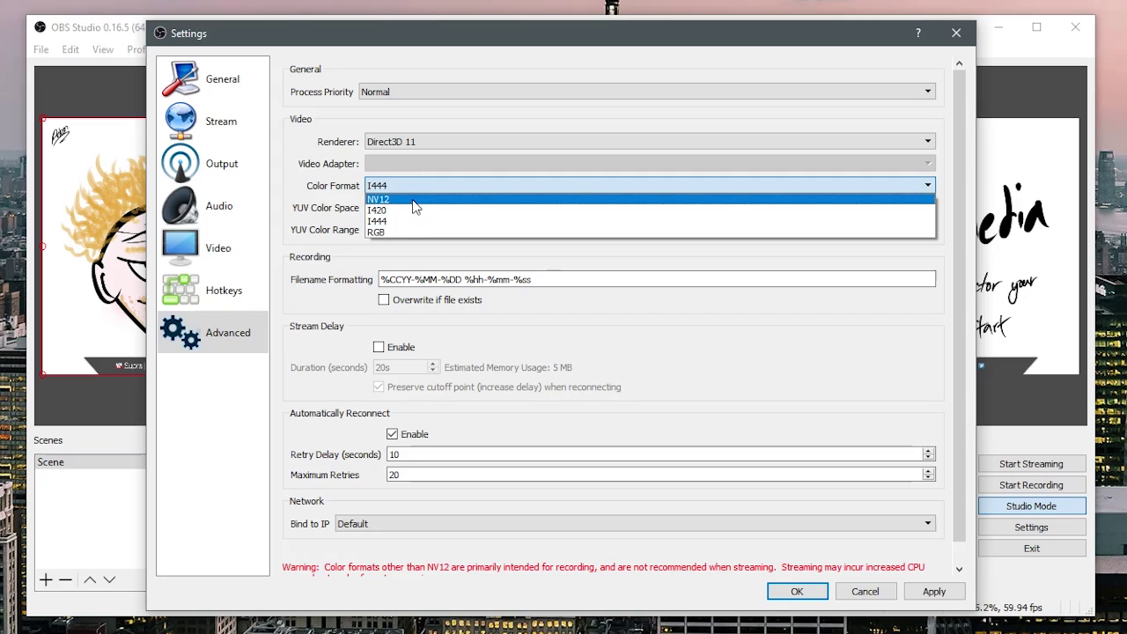
left_click(458, 196)
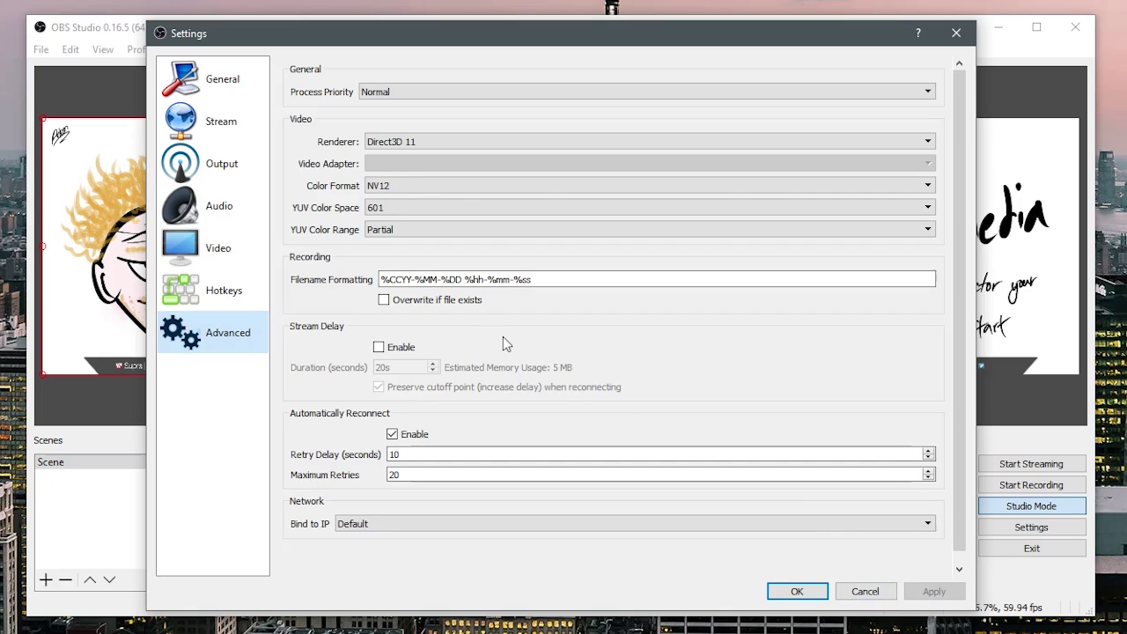
Step: Switch Output Mode to Advanced, streaming with the H264 Encoder (AMD Advanced Media Framework)
left_click(225, 174)
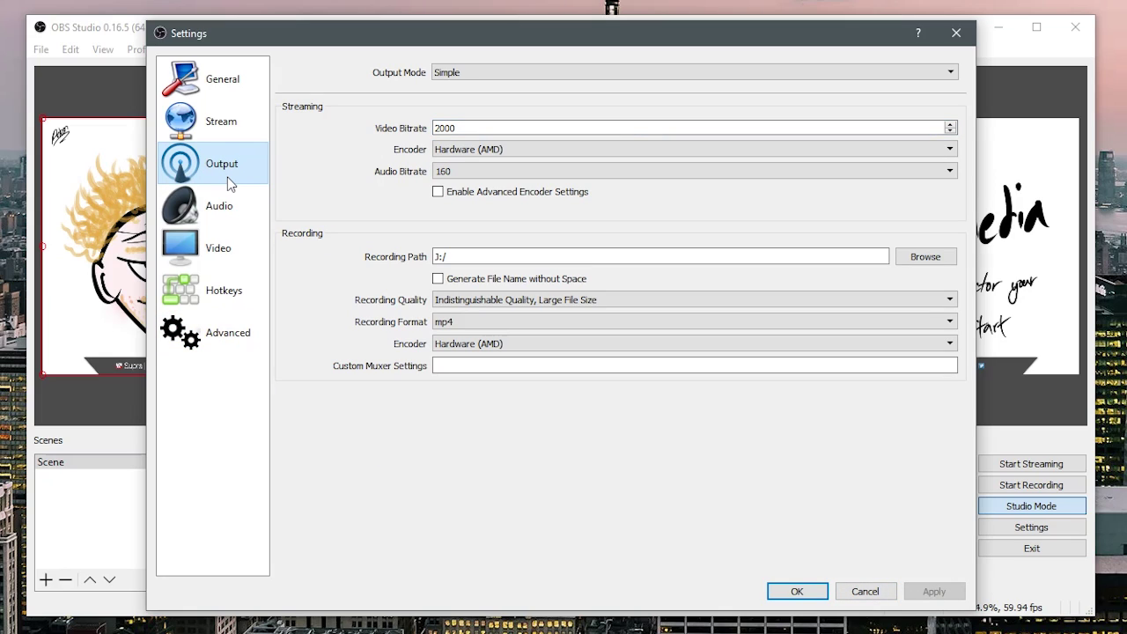
left_click(490, 77)
left_click(486, 95)
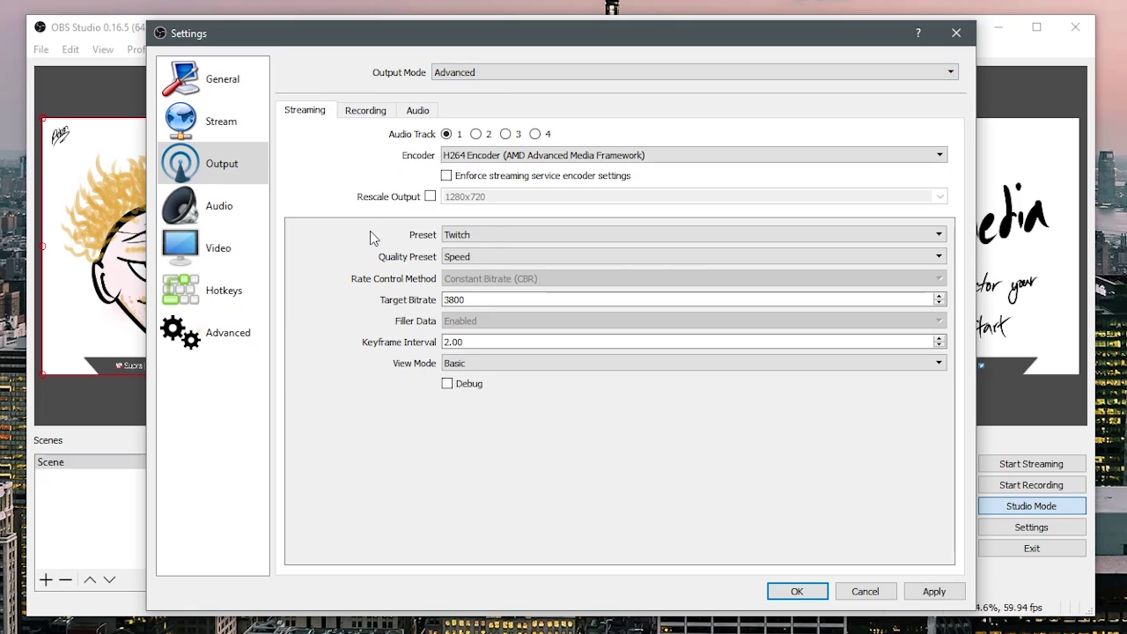
left_click(498, 156)
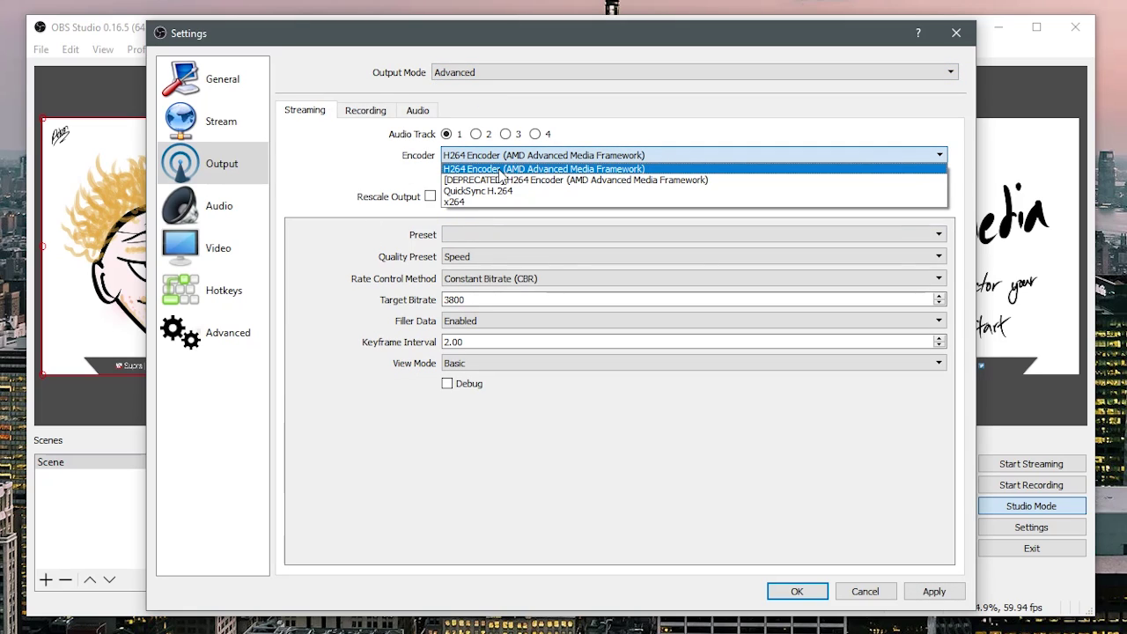
left_click(499, 170)
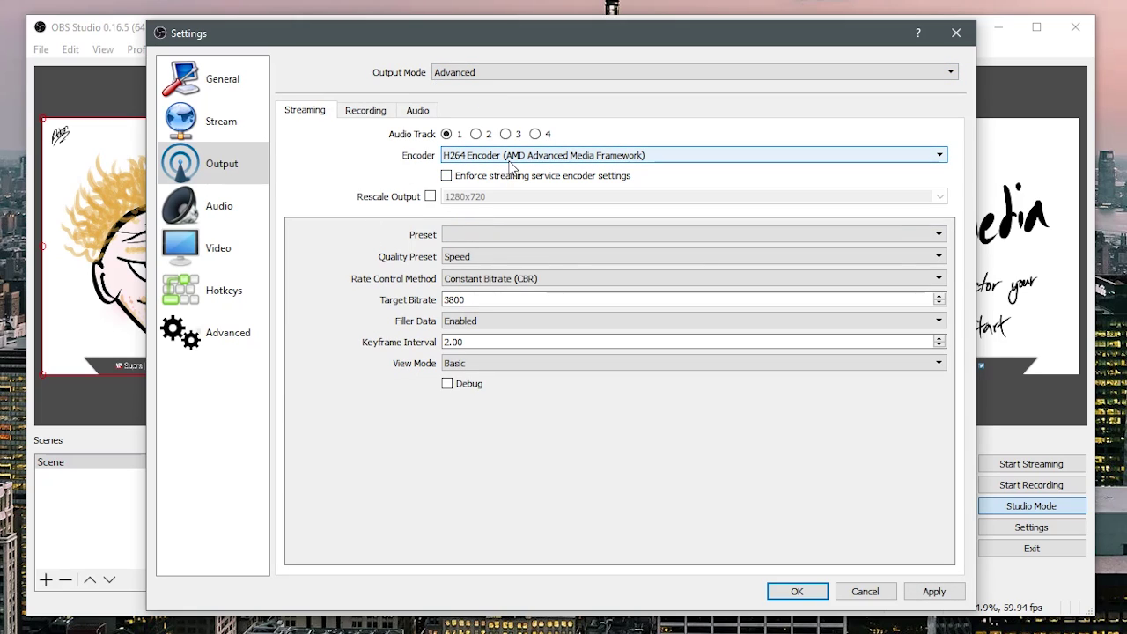
left_click(510, 237)
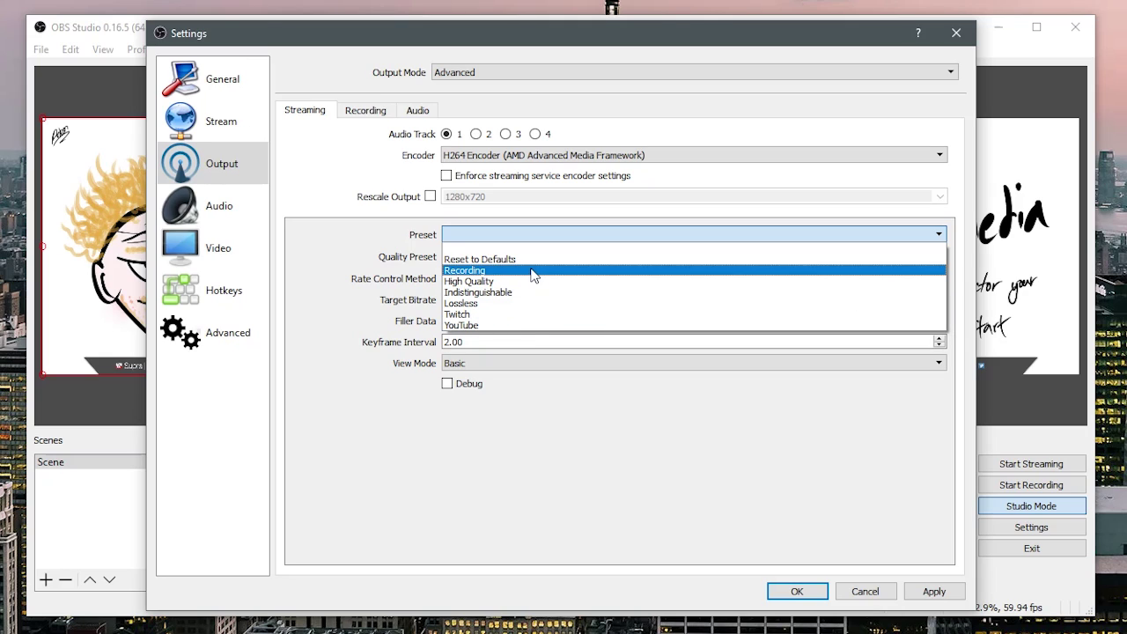
Step: Apply the Twitch preset and review target bitrate 3800 and keyframe interval 2.00
left_click(520, 314)
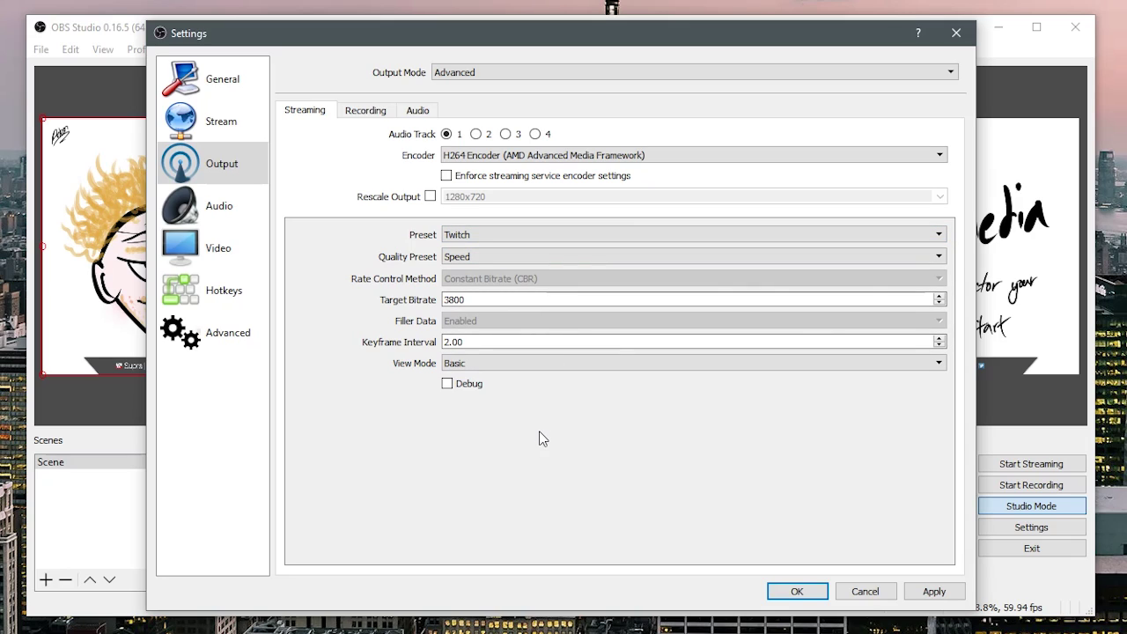
double_click(456, 299)
double_click(503, 342)
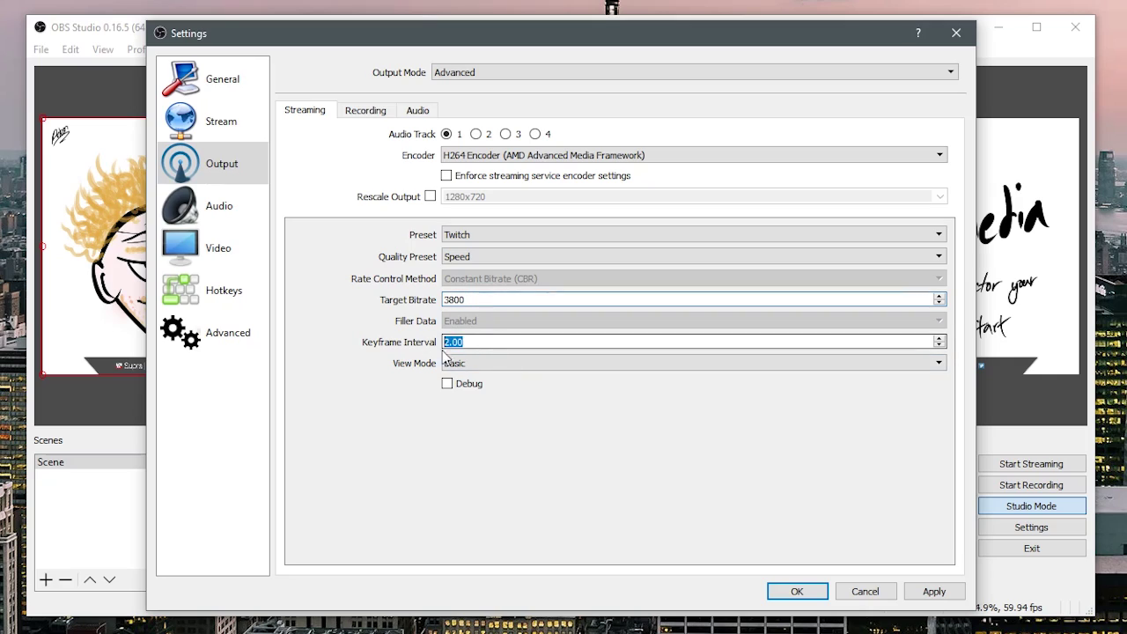
double_click(494, 298)
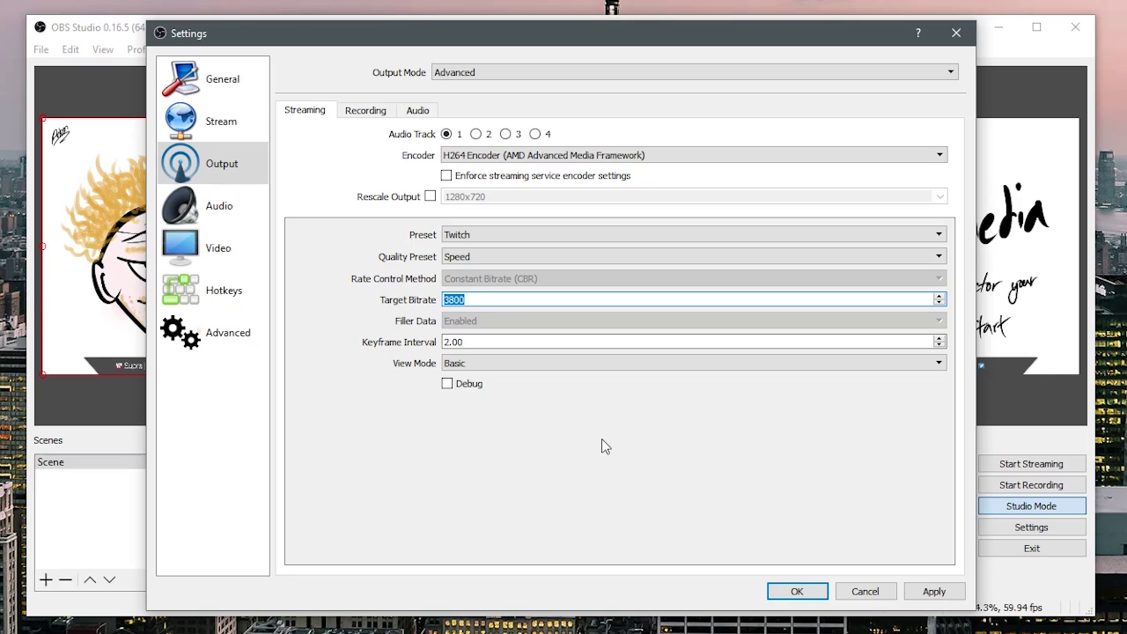
left_click(484, 302)
double_click(483, 302)
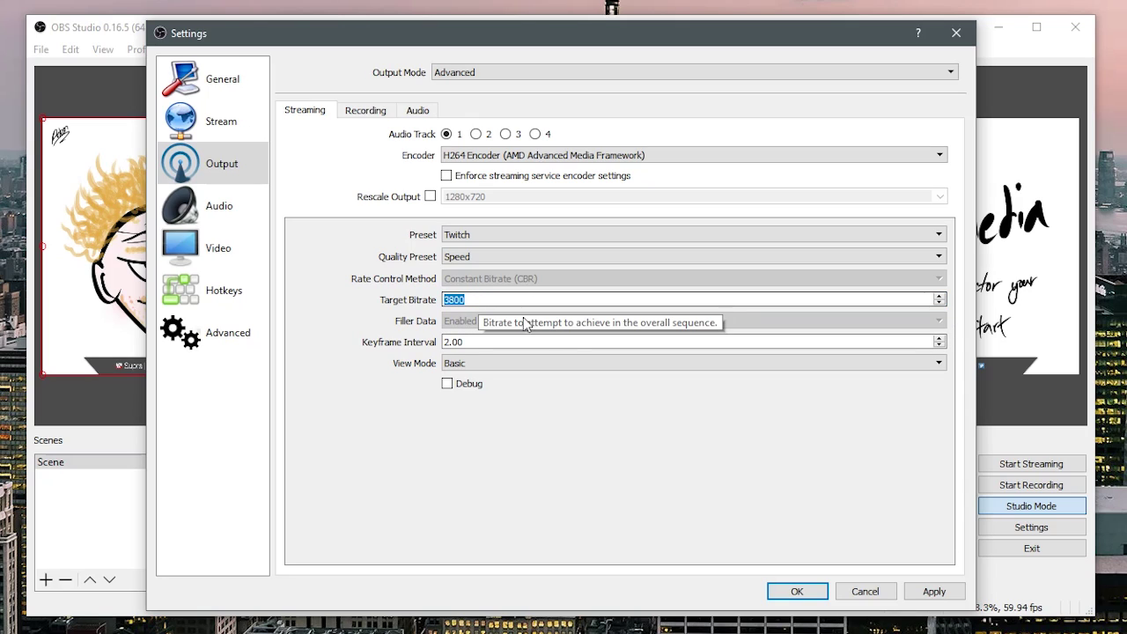
left_click(477, 342)
Step: Leave the streaming quality preset at Speed, choose a view mode, then show Recording settings
left_click(484, 257)
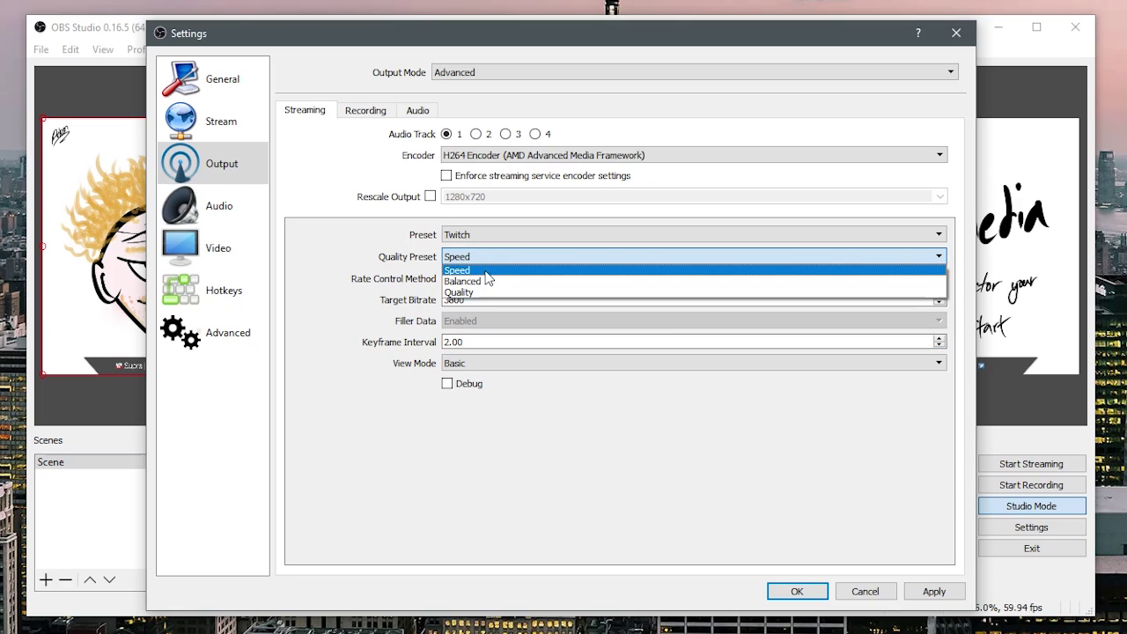
left_click(478, 255)
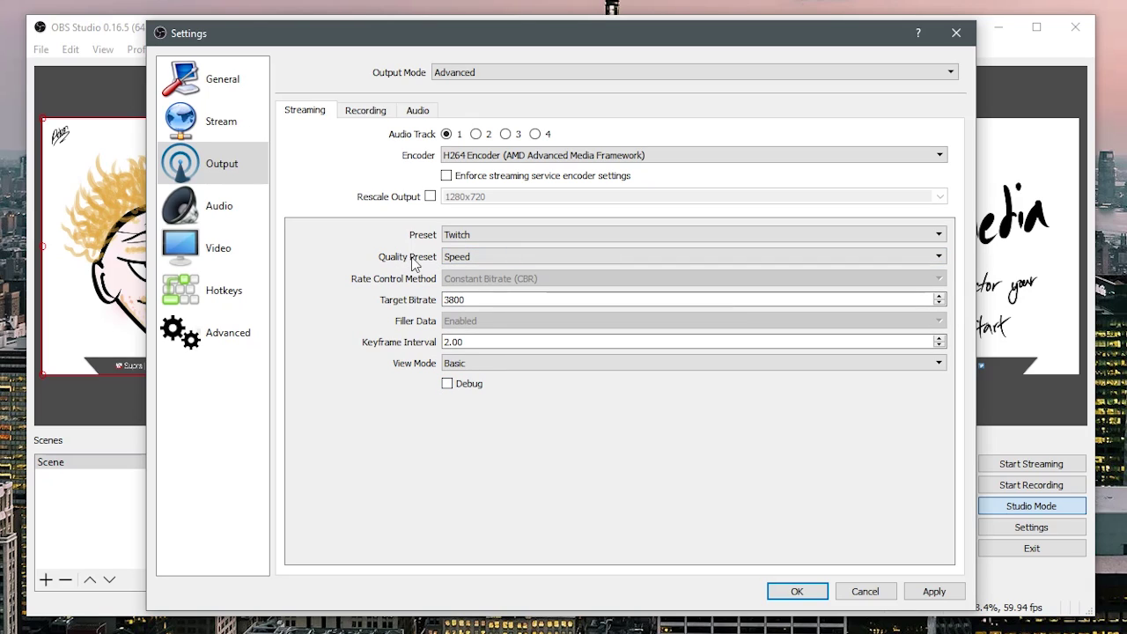
left_click(537, 363)
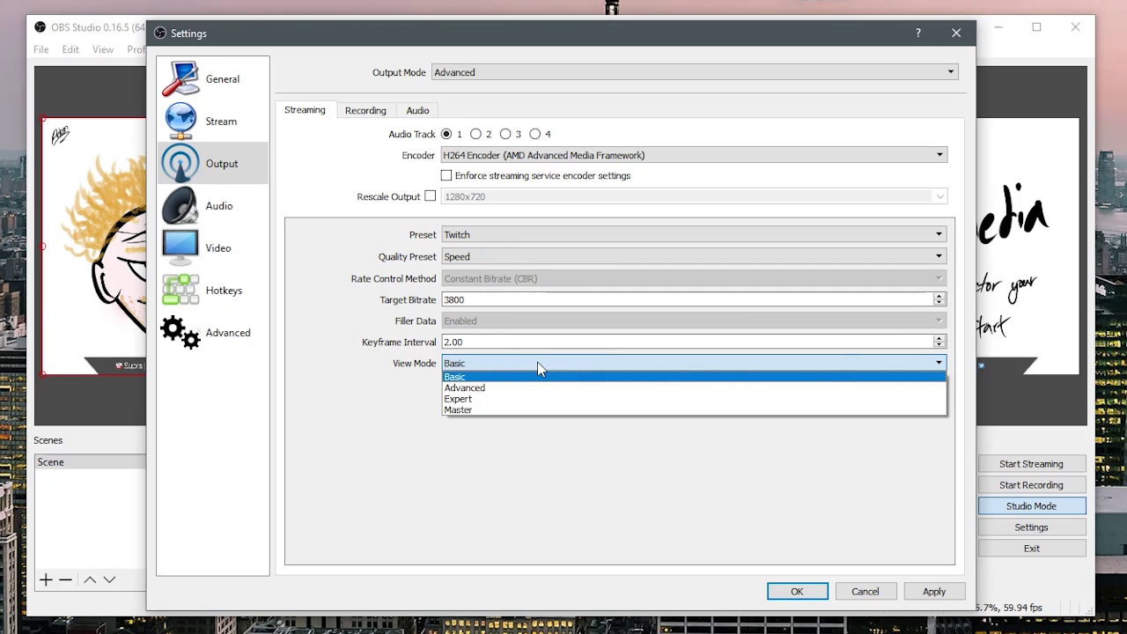
left_click(539, 387)
left_click(363, 113)
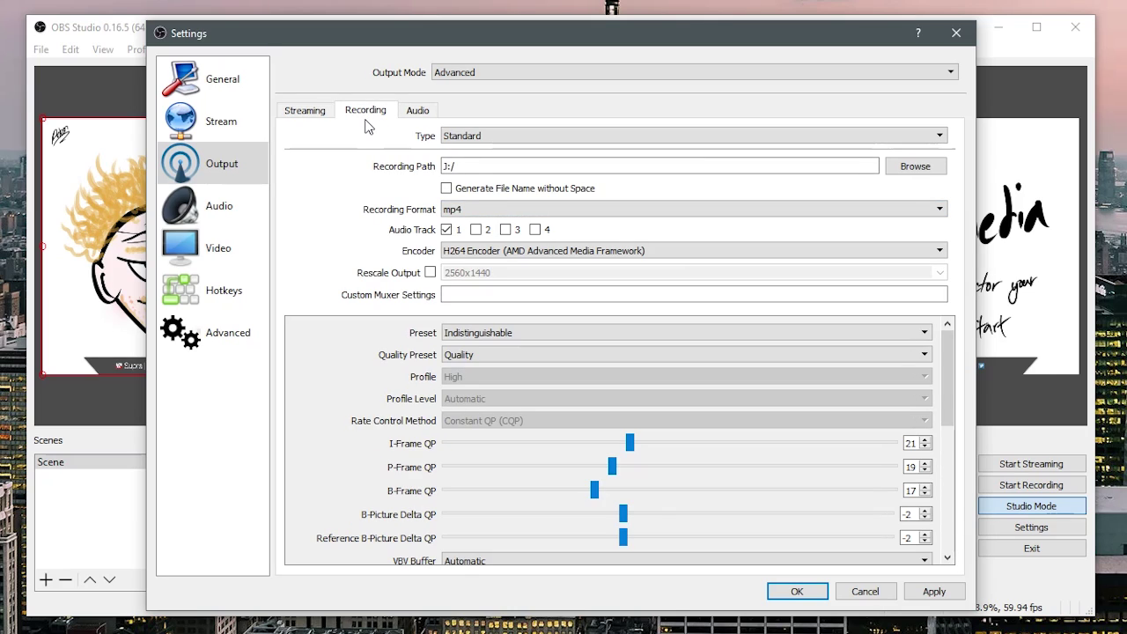
Step: Keep recording as mp4 with Expert view mode and the Quality preset
left_click(517, 211)
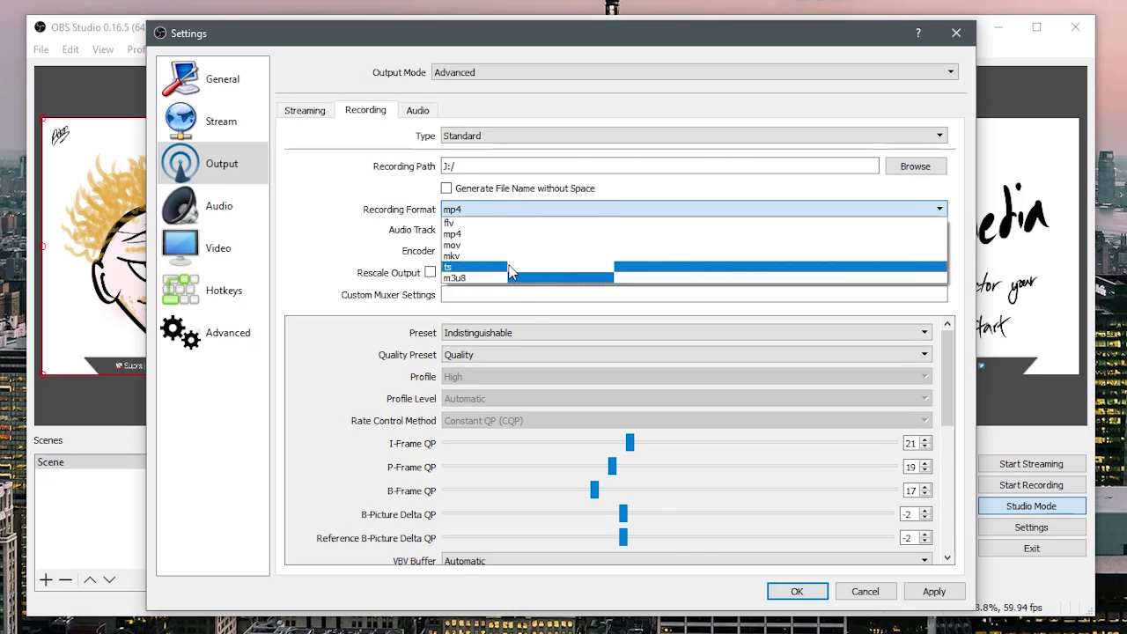
left_click(504, 236)
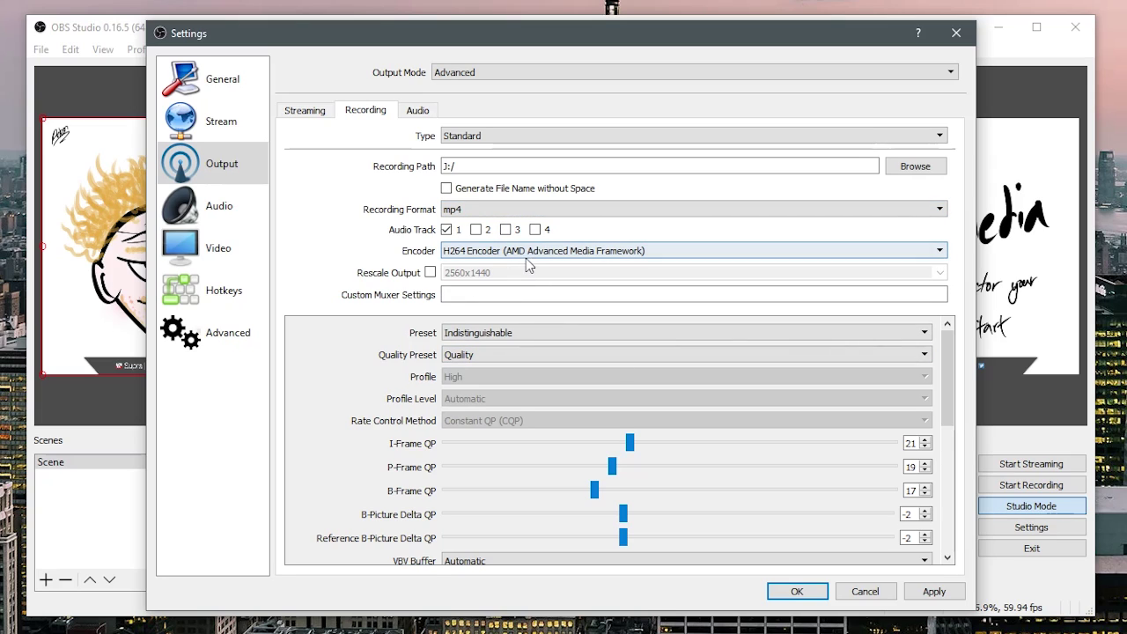
scroll(331, 352, "down", 2)
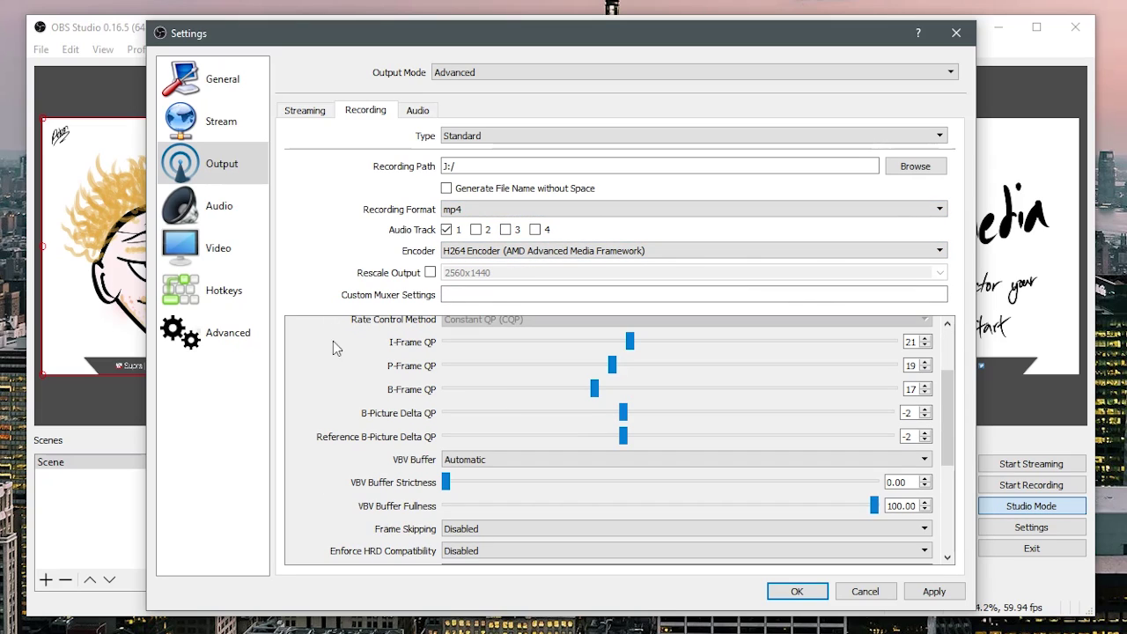
scroll(343, 374, "up", 2)
scroll(327, 401, "down", 5)
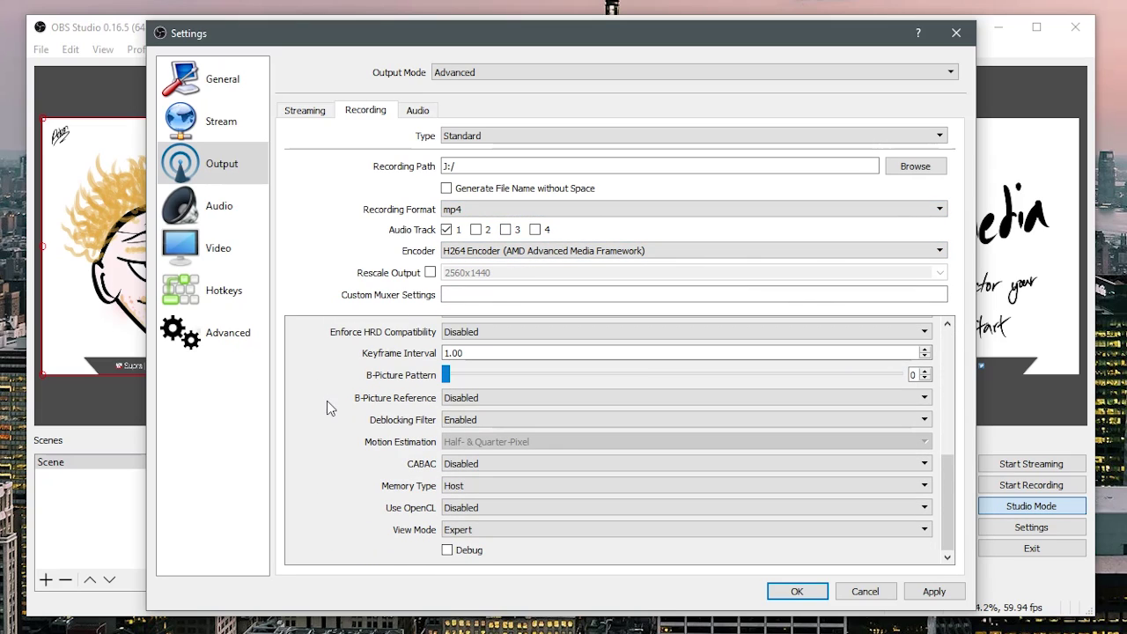
left_click(483, 529)
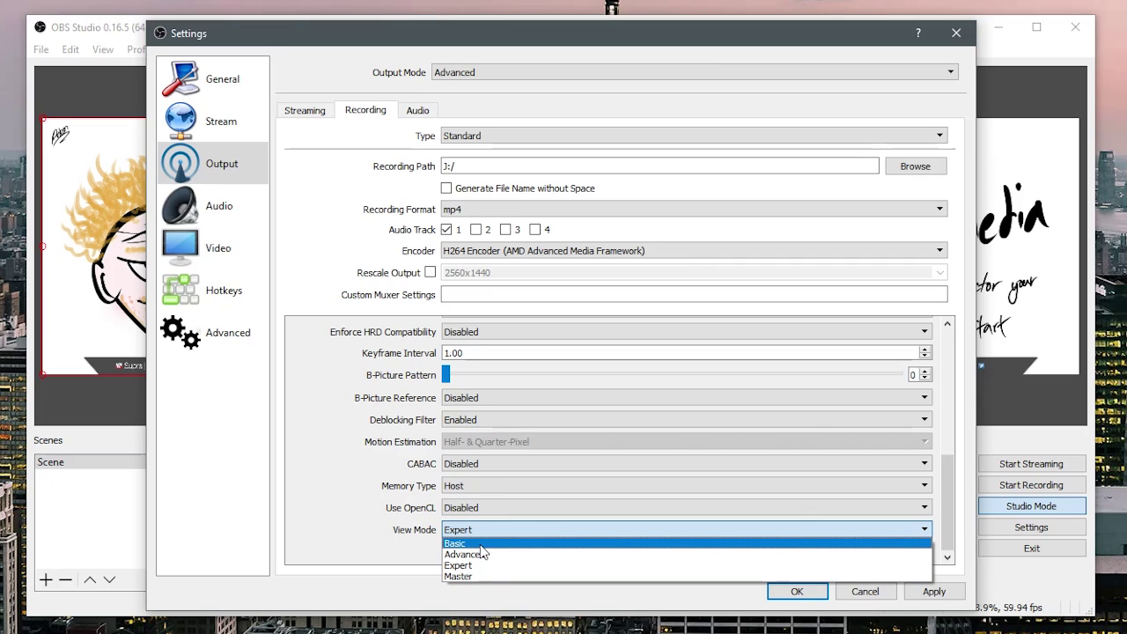
left_click(520, 565)
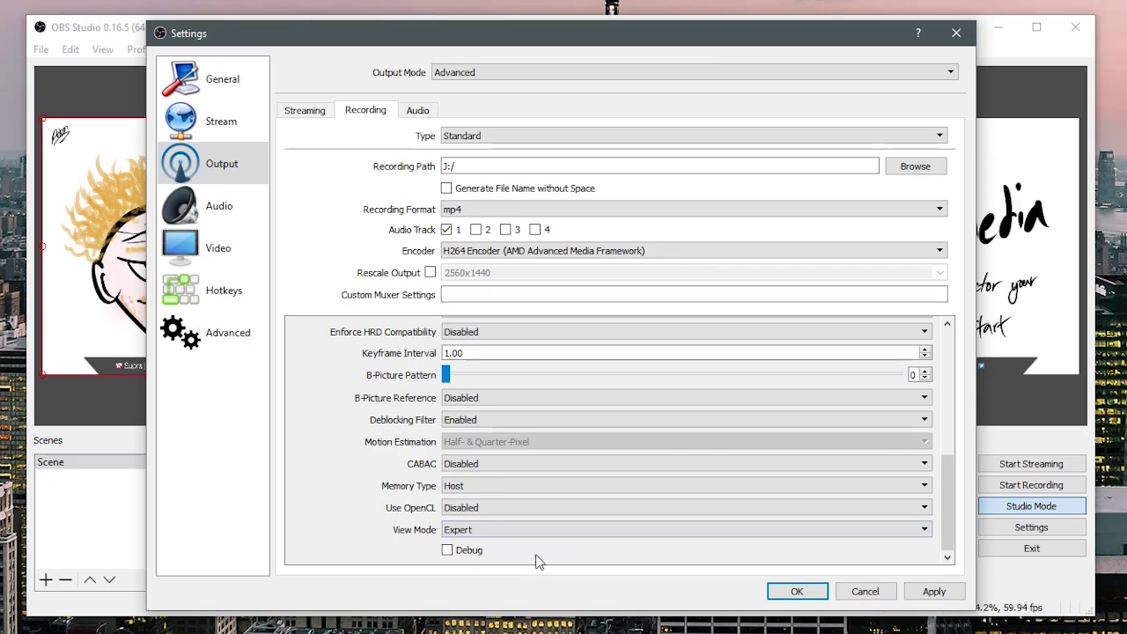
scroll(334, 475, "up", 10)
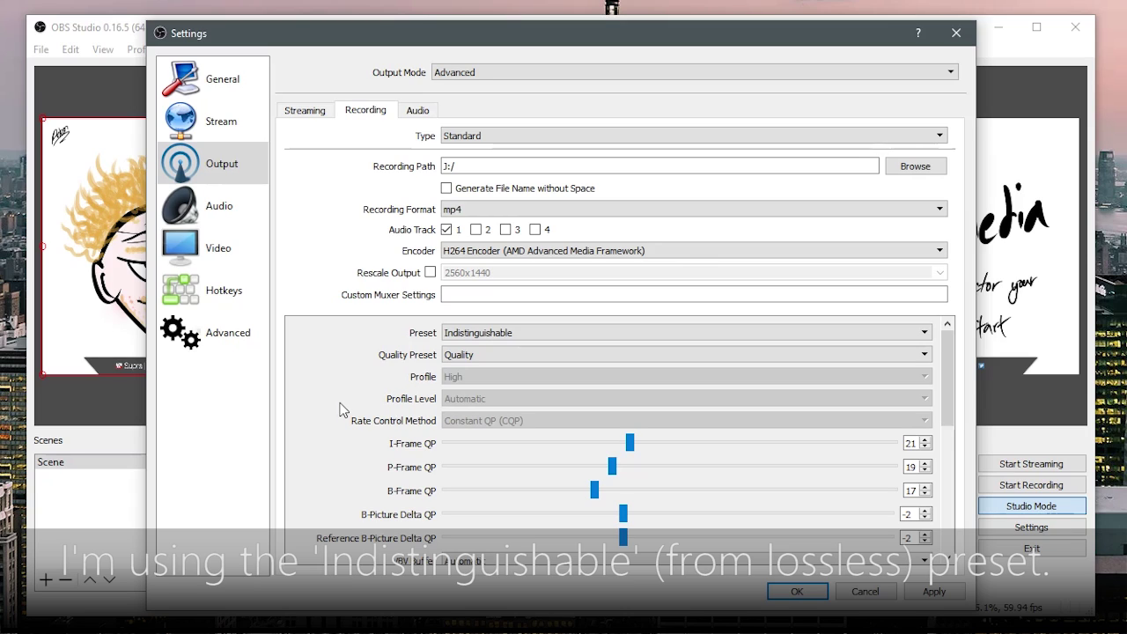
left_click(494, 354)
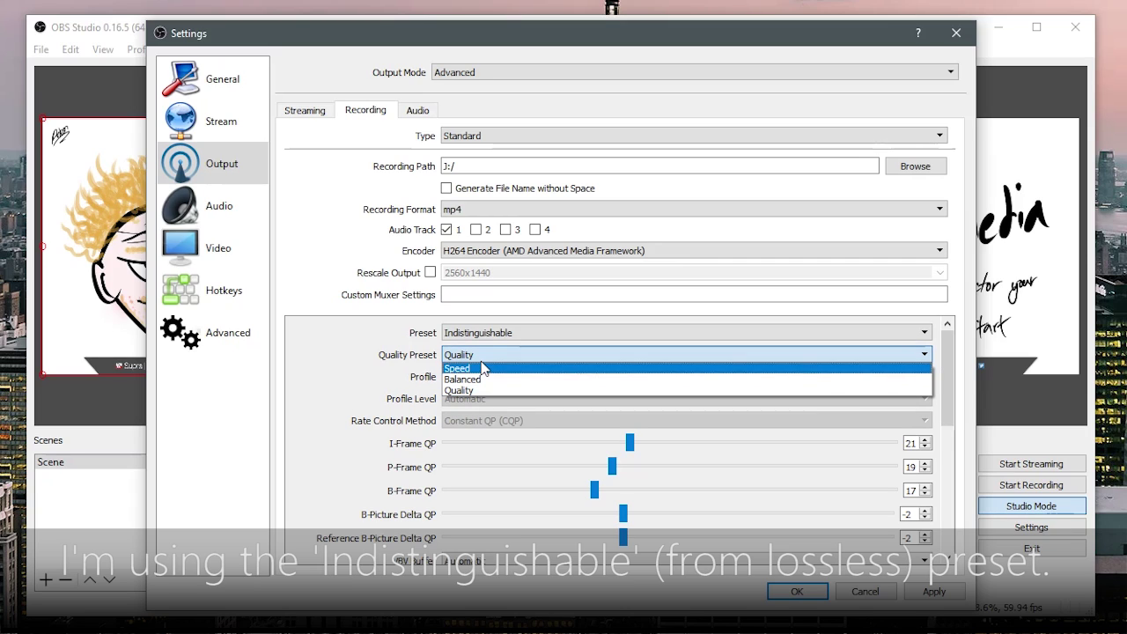
left_click(479, 354)
Step: Set the VBV buffer to Manual sizing and check the keyframe interval is 1.00
scroll(475, 432, "down", 1)
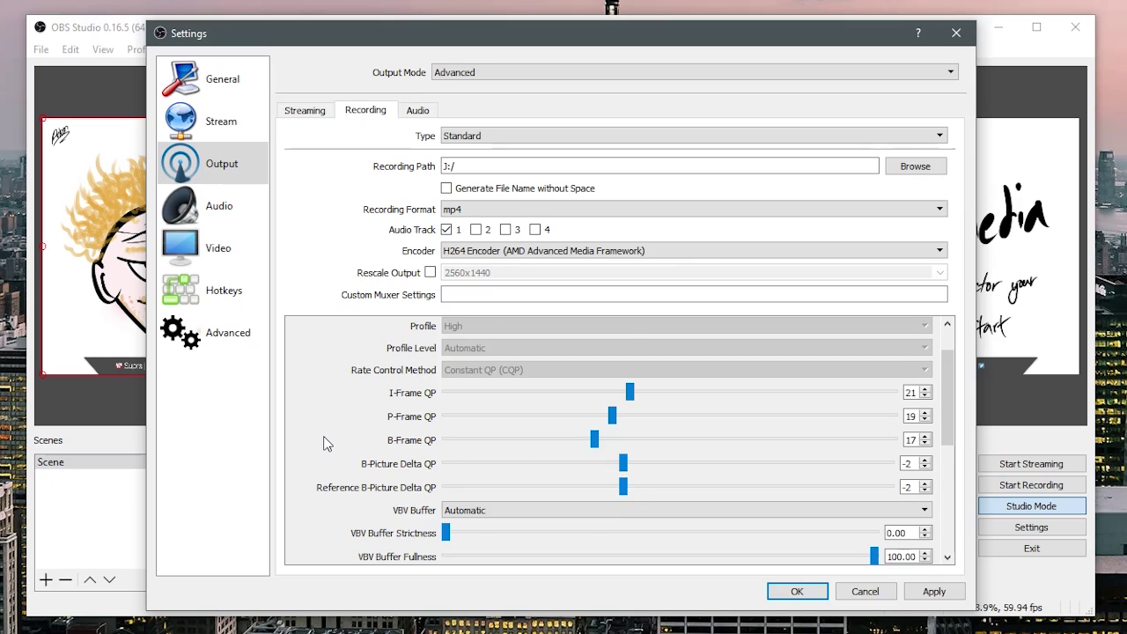
scroll(324, 443, "down", 1)
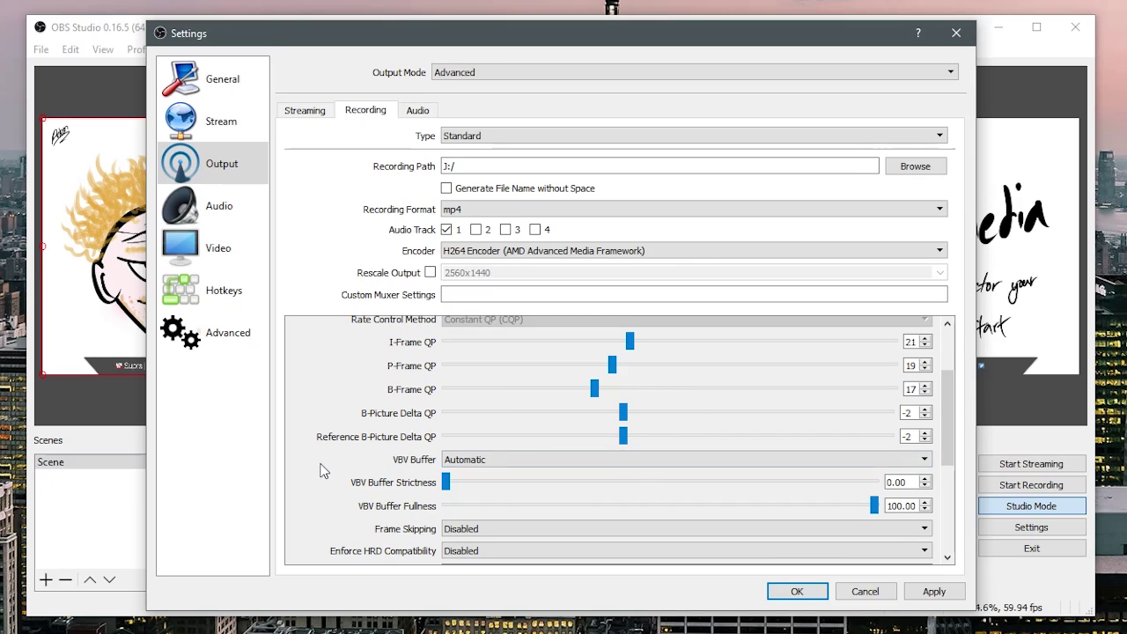
scroll(325, 471, "down", 1)
left_click(522, 411)
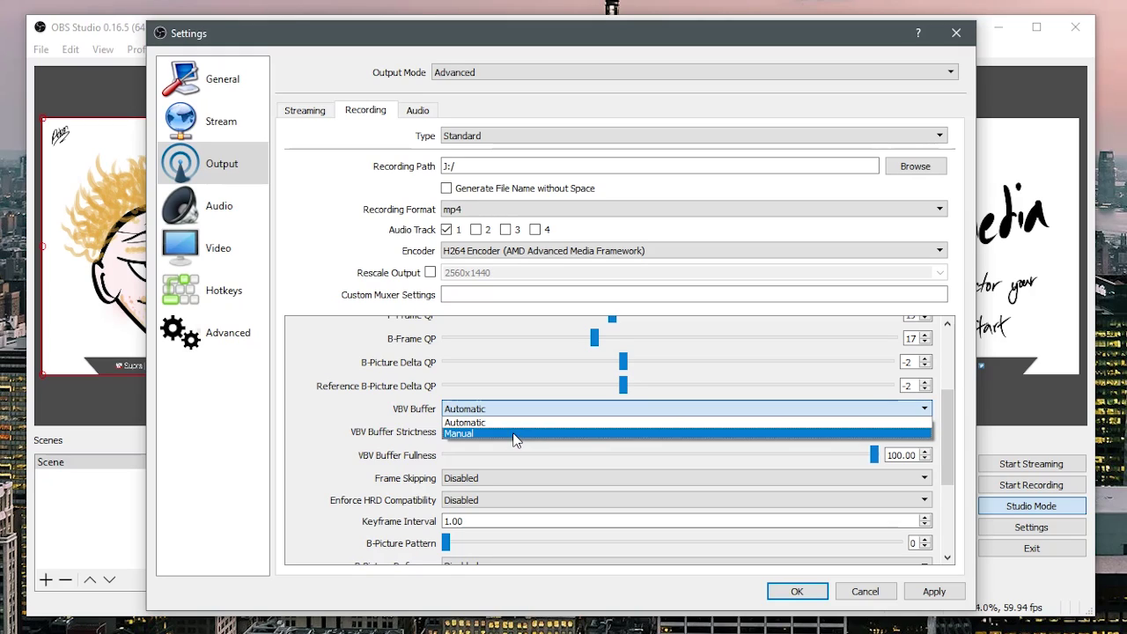
left_click(515, 435)
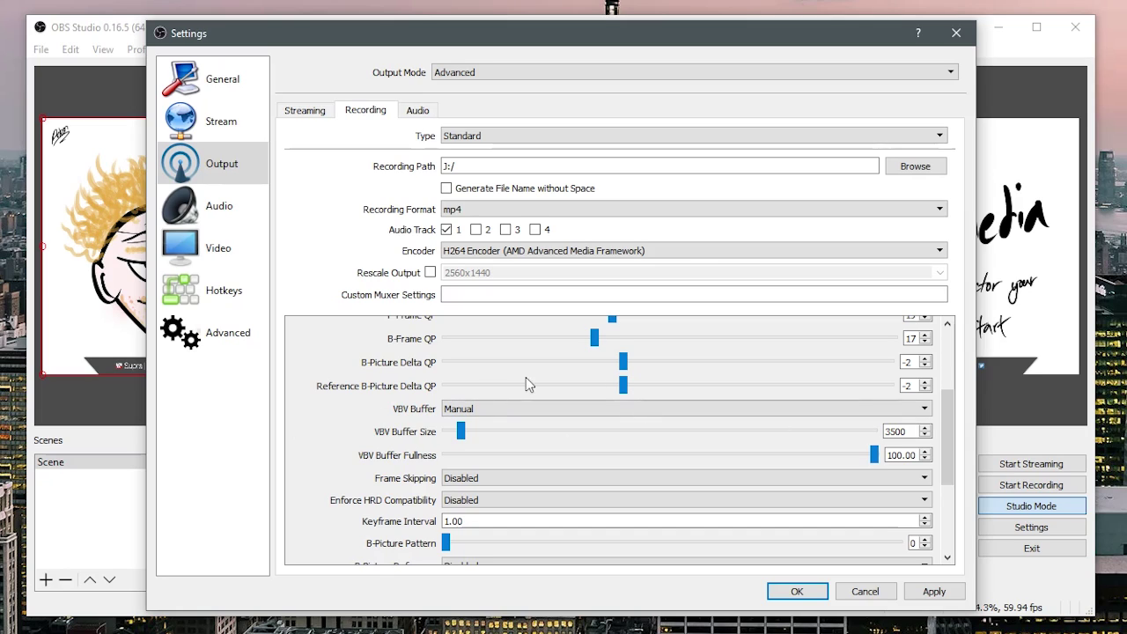
scroll(364, 478, "down", 1)
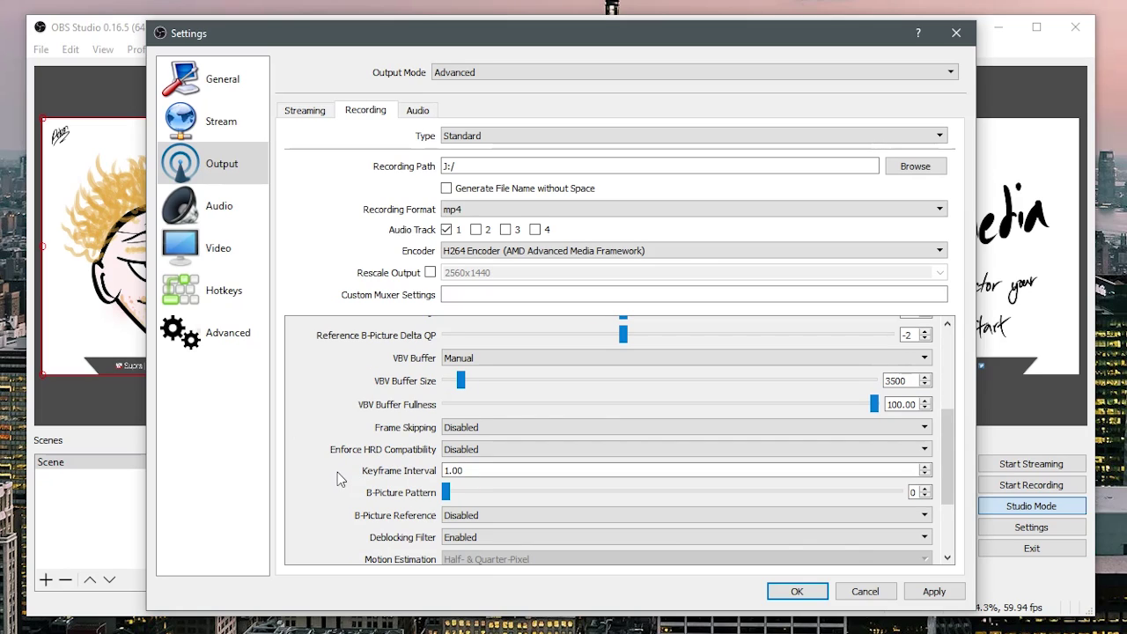
scroll(330, 449, "down", 1)
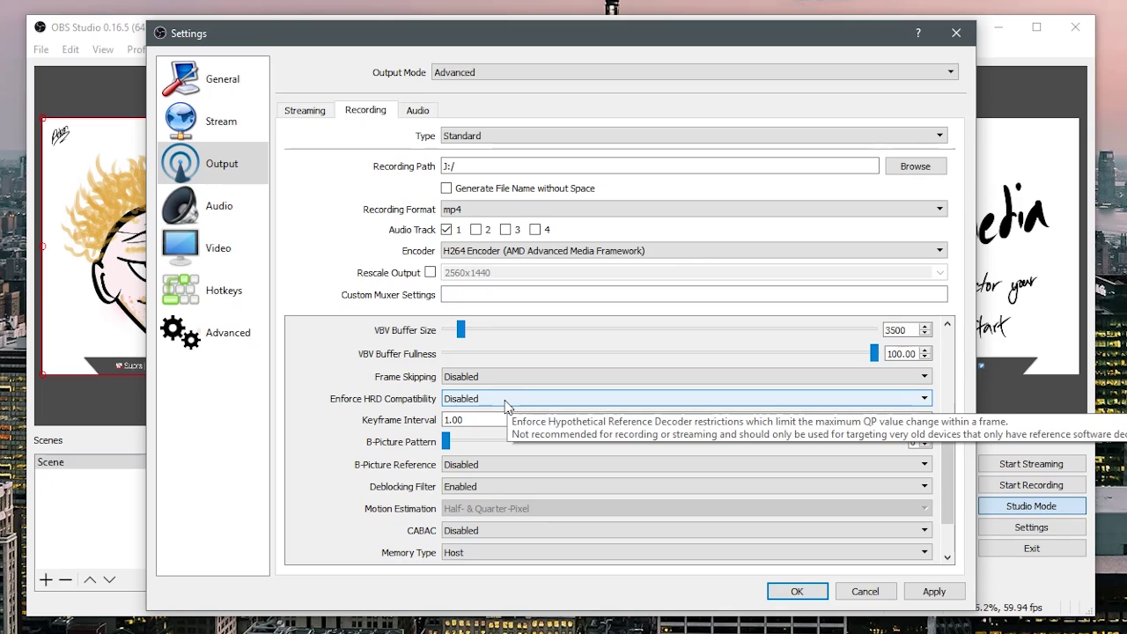
left_click_drag(490, 422, 424, 425)
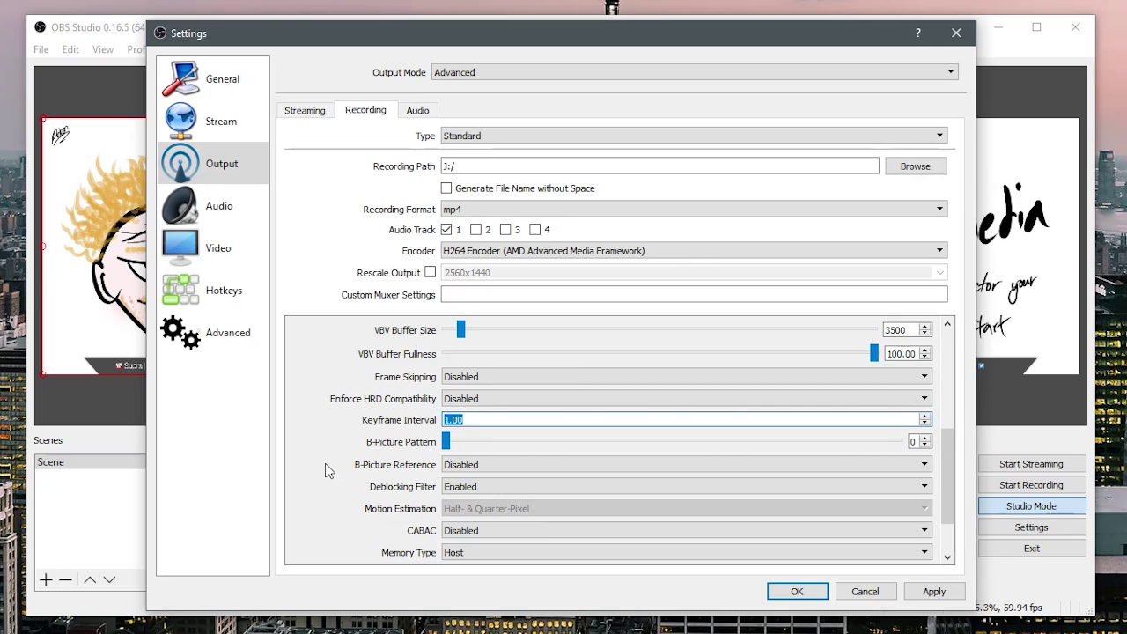
scroll(345, 465, "down", 1)
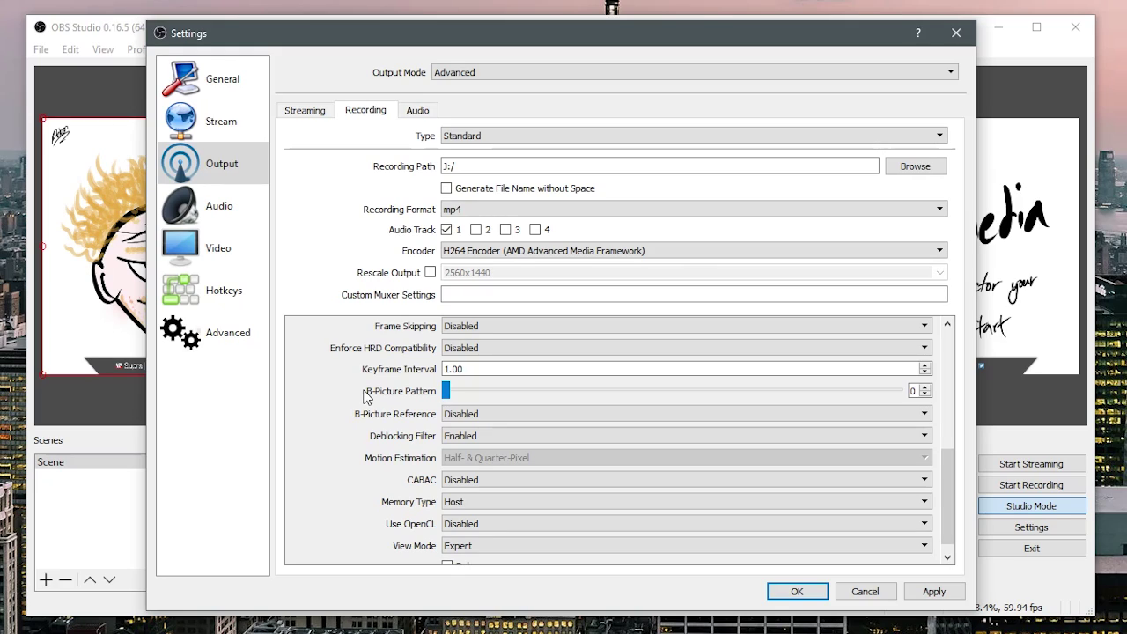
Step: Keep the B-Picture Pattern at 0 and the Deblocking Filter enabled
left_click(447, 392)
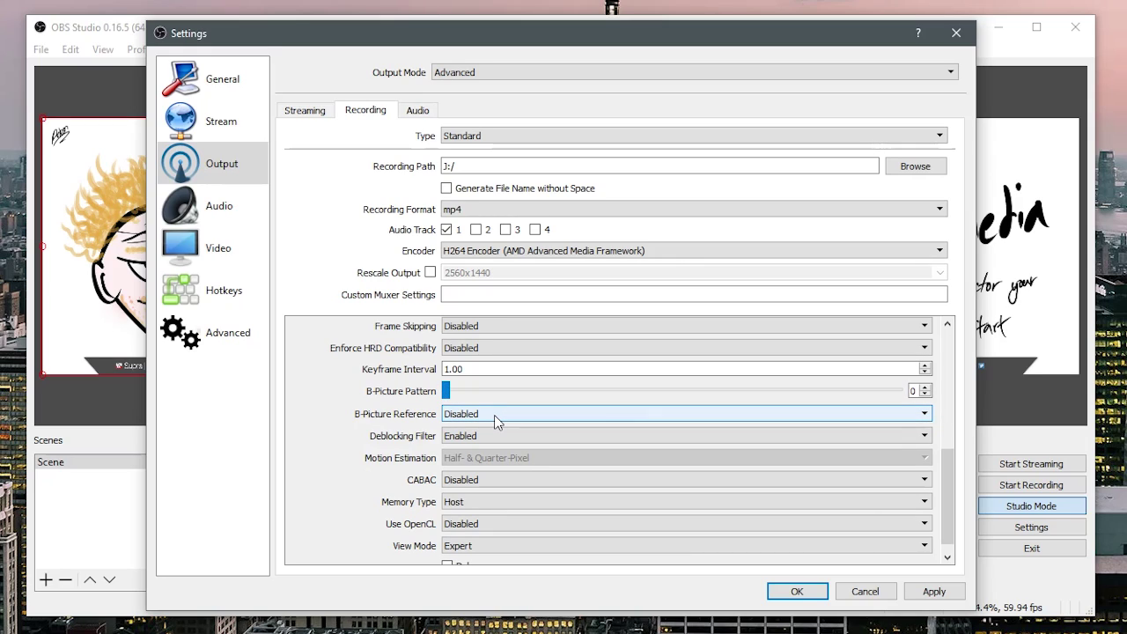
mouse_move(502, 416)
mouse_move(503, 414)
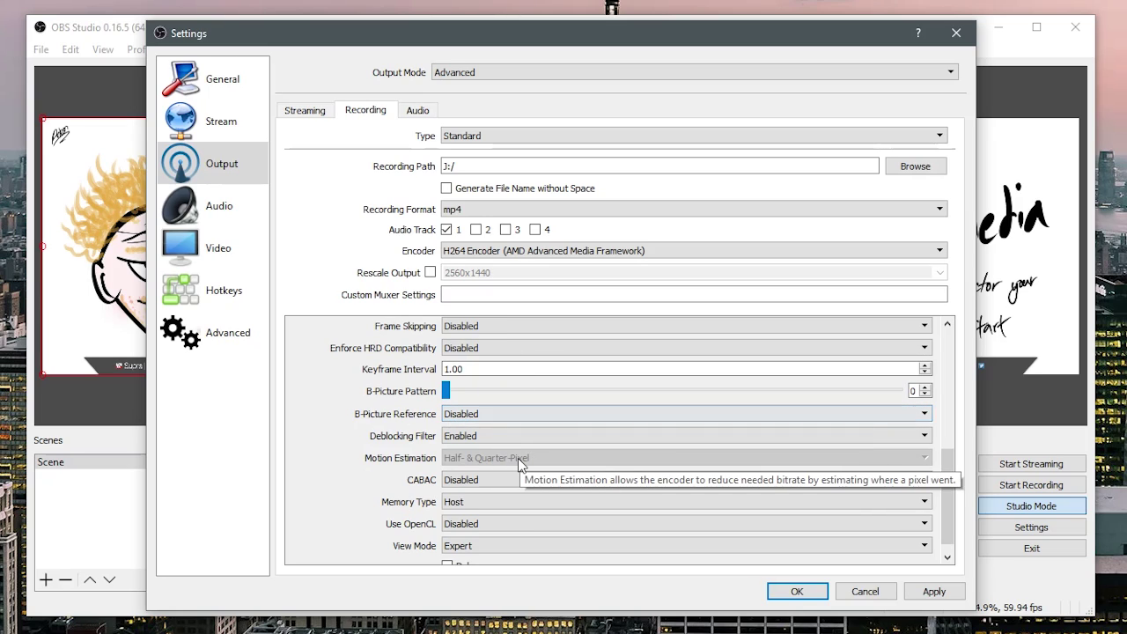
mouse_move(511, 438)
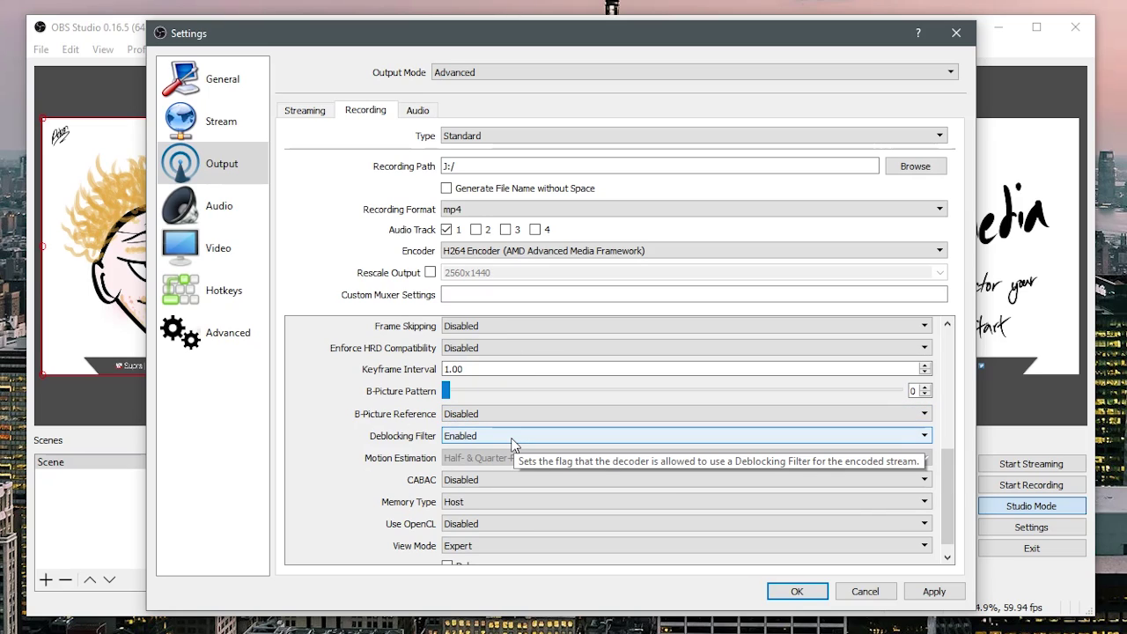
left_click(496, 437)
left_click(496, 437)
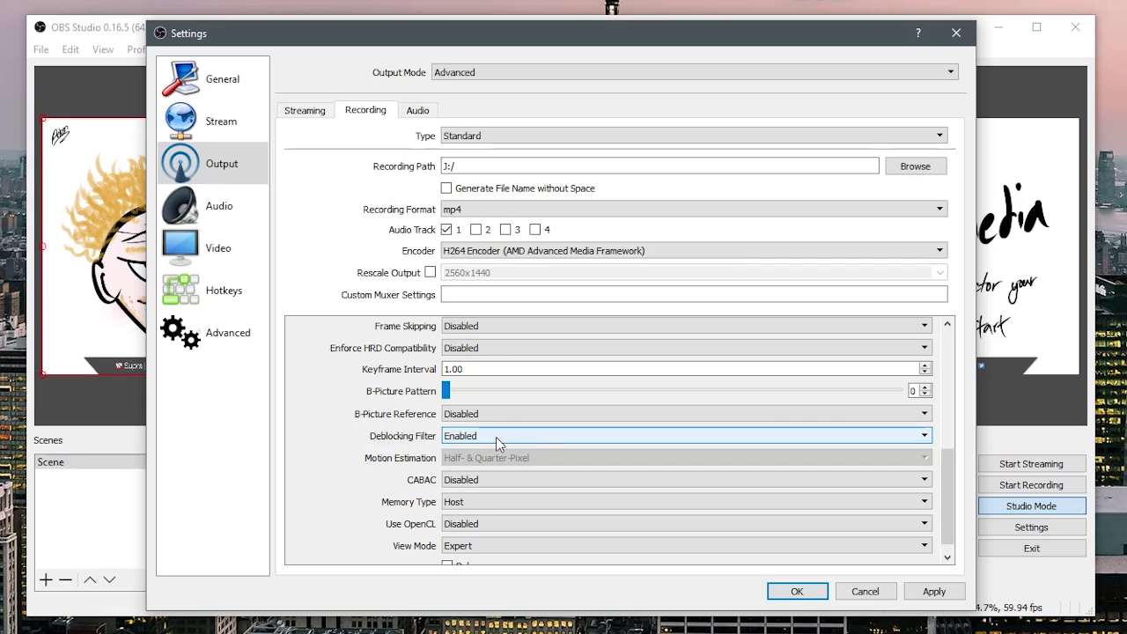
scroll(361, 468, "down", 1)
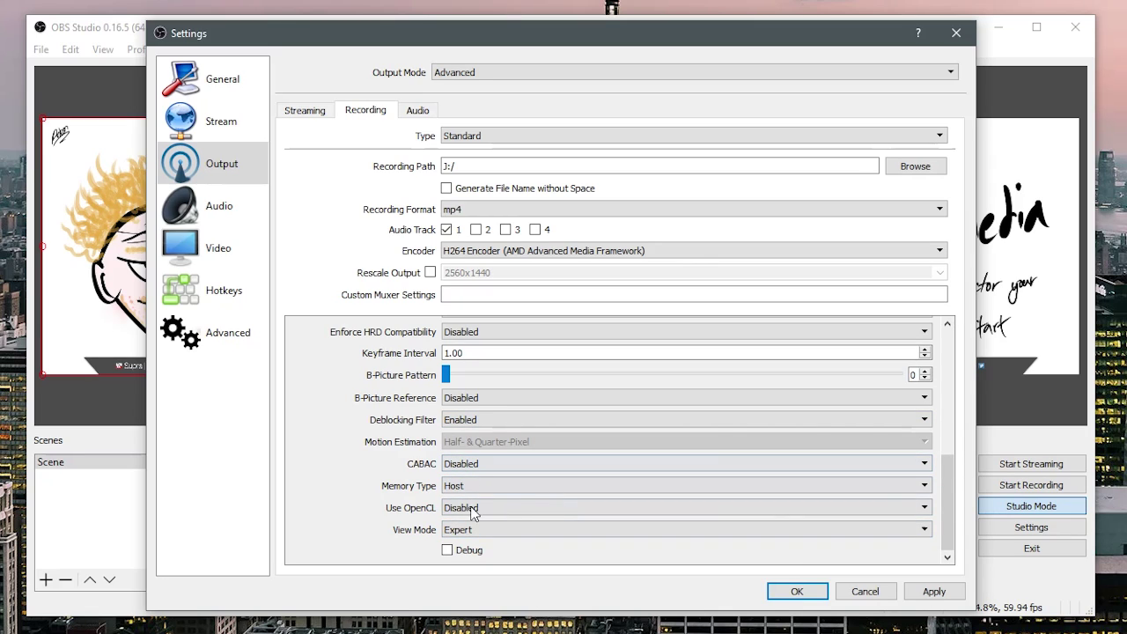
Step: Keep the Track 1 audio bitrate at 320
left_click(418, 110)
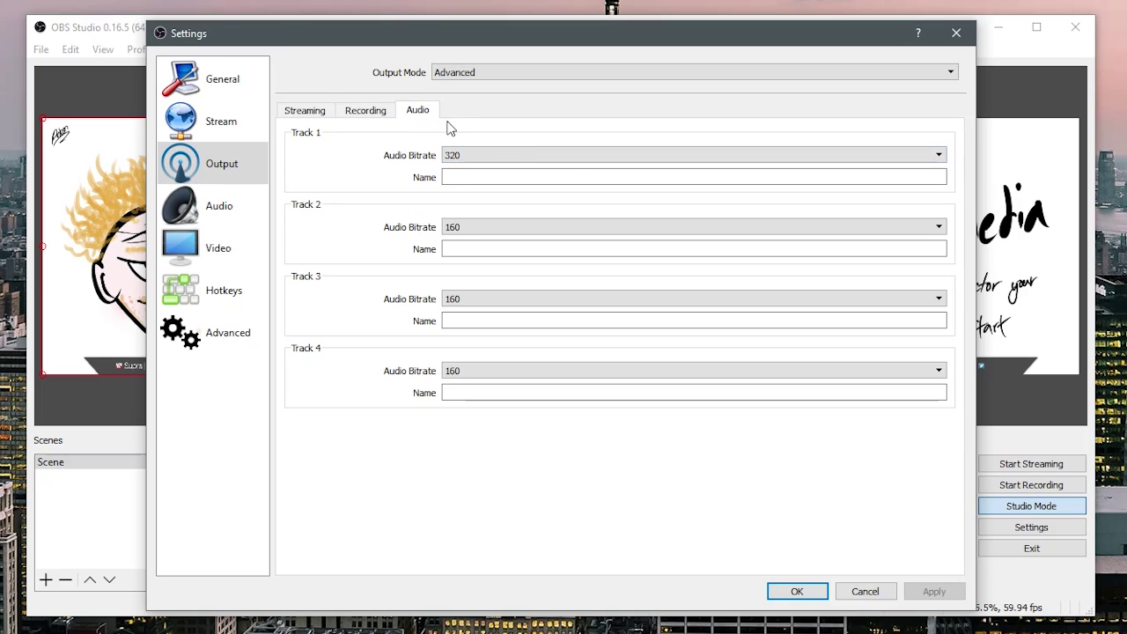
left_click(520, 156)
left_click(525, 269)
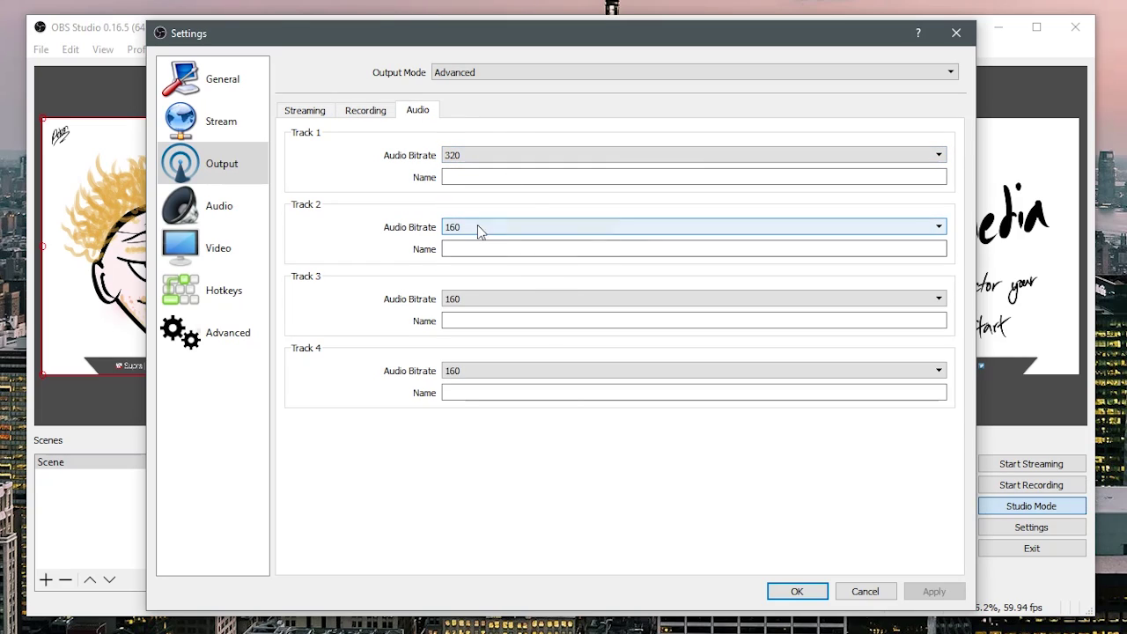
Step: Keep O2+ODAC as desktop audio, leaving the second desktop and mic devices disabled
left_click(238, 213)
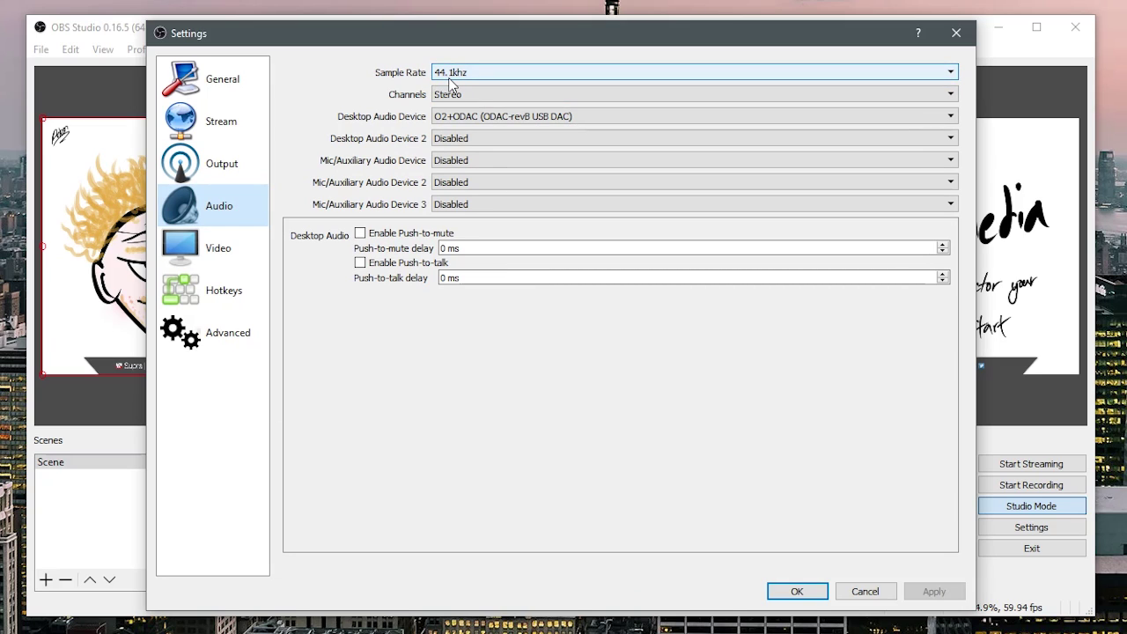
left_click(485, 119)
left_click(491, 152)
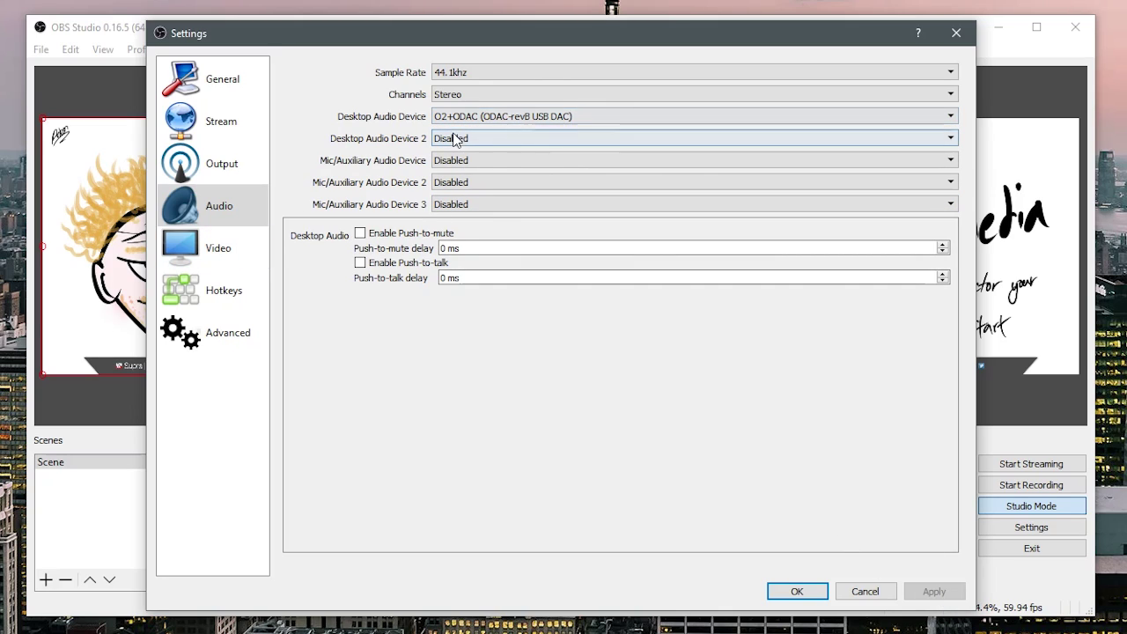
left_click(486, 143)
left_click(489, 151)
left_click(485, 160)
left_click(484, 158)
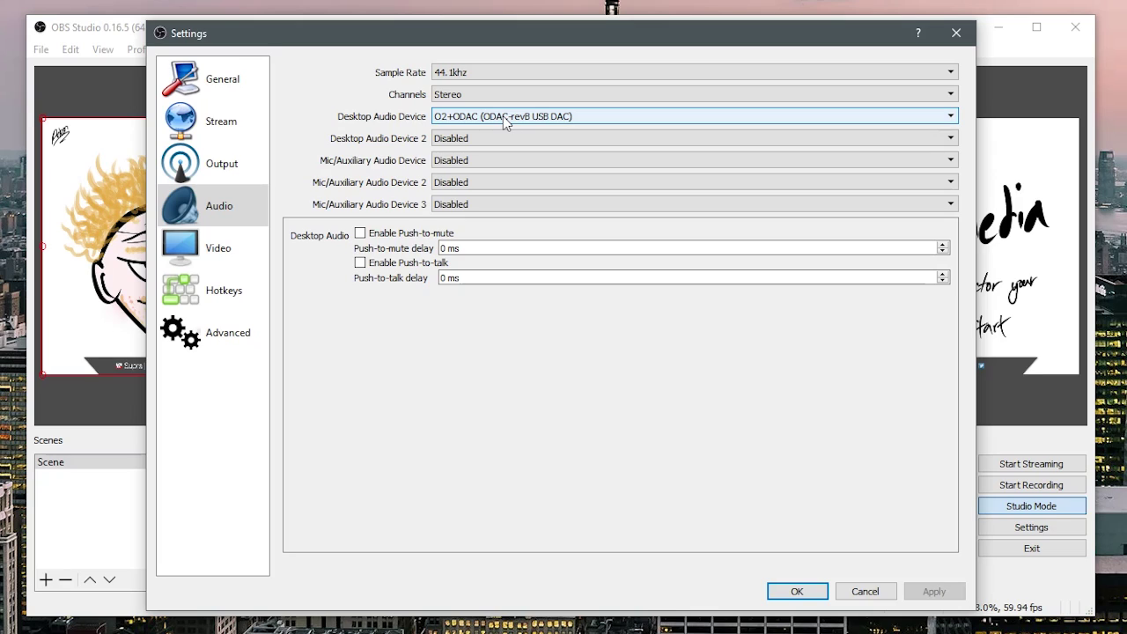
Step: Set the Output (Scaled) Resolution to 1920x1080 on the Video page
left_click(244, 258)
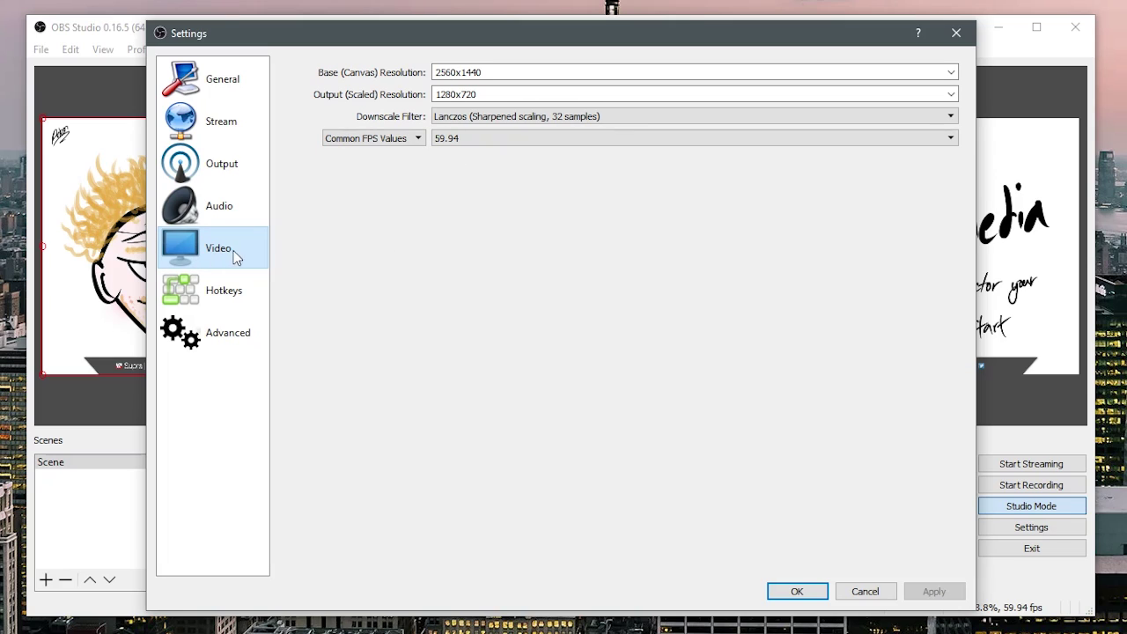
double_click(481, 73)
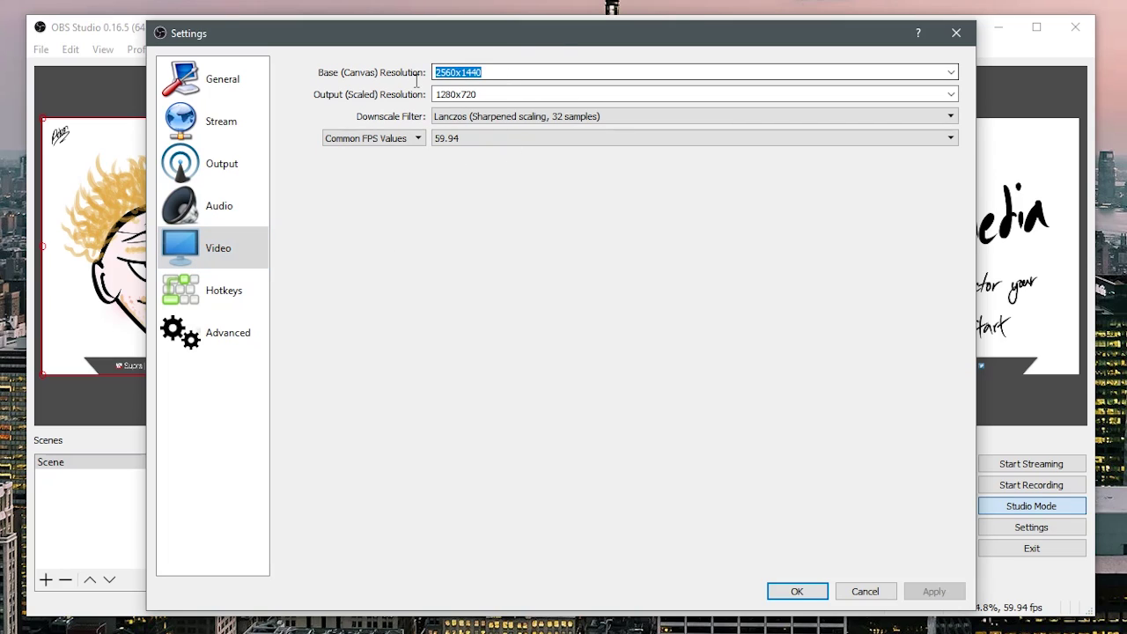
double_click(472, 95)
double_click(493, 73)
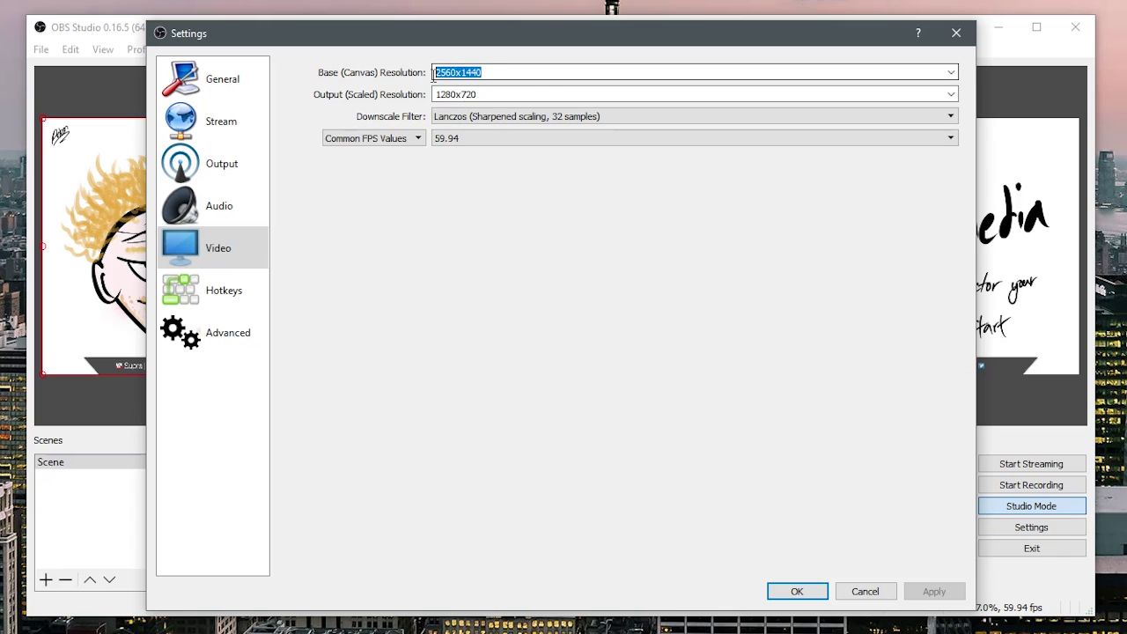
double_click(489, 95)
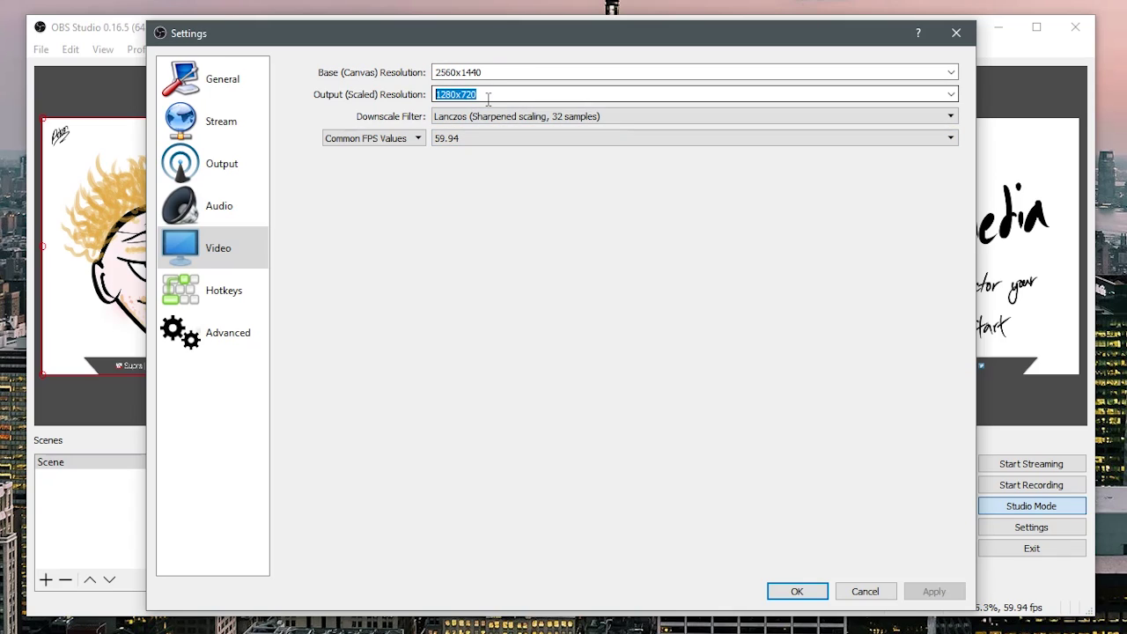
type("1920x1080")
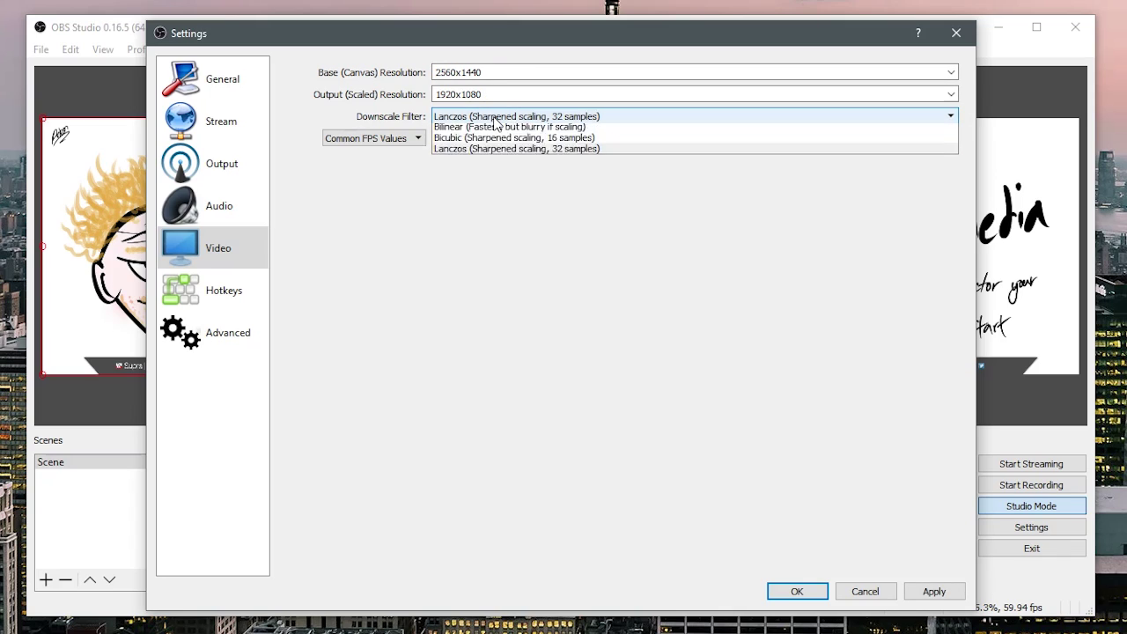
Step: Keep the Lanczos downscale filter and set the frame rate to 59.94 FPS
left_click(497, 117)
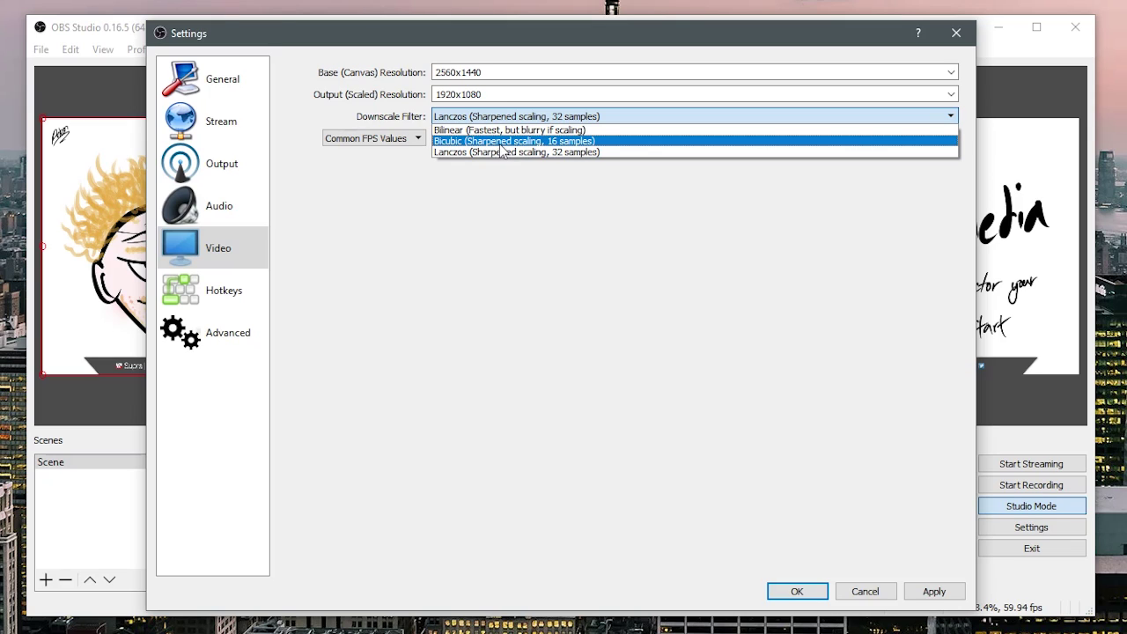
left_click(516, 151)
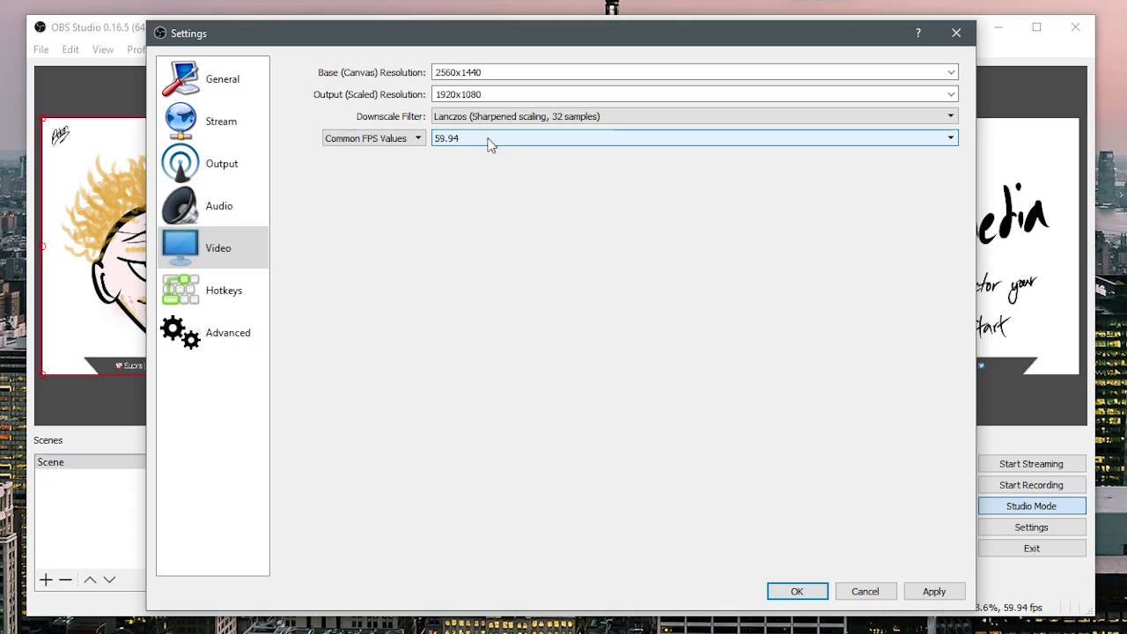
left_click(489, 143)
left_click(488, 212)
left_click(485, 140)
left_click(480, 218)
left_click(482, 144)
left_click(478, 210)
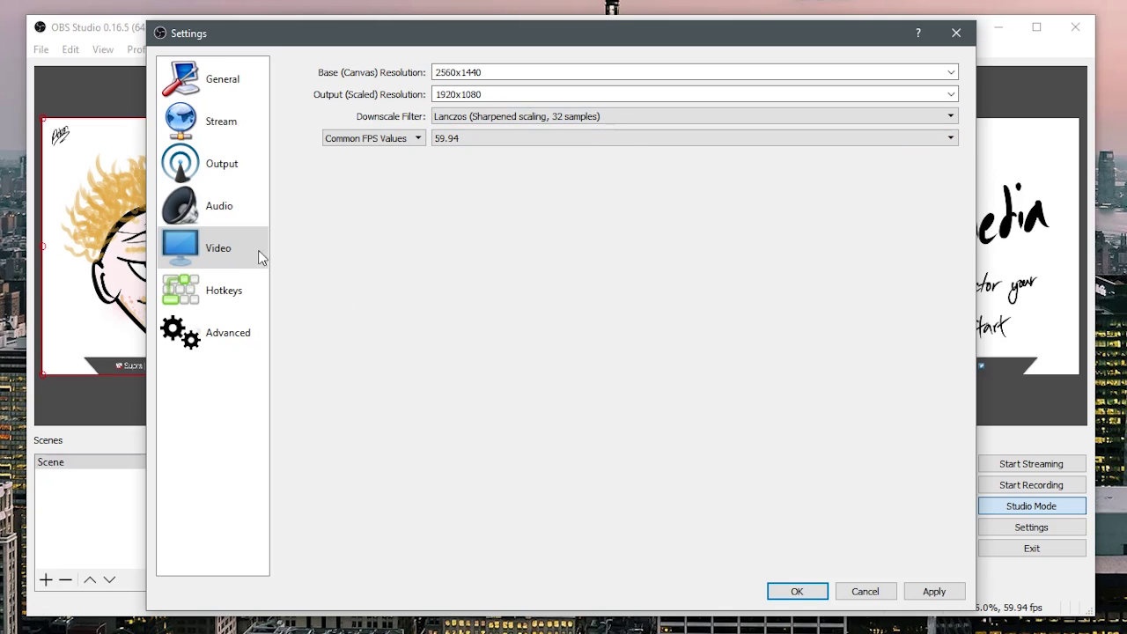
Step: Review the recording hotkeys and Advanced settings, then save and close Settings
left_click(224, 298)
left_click(427, 133)
left_click(418, 150)
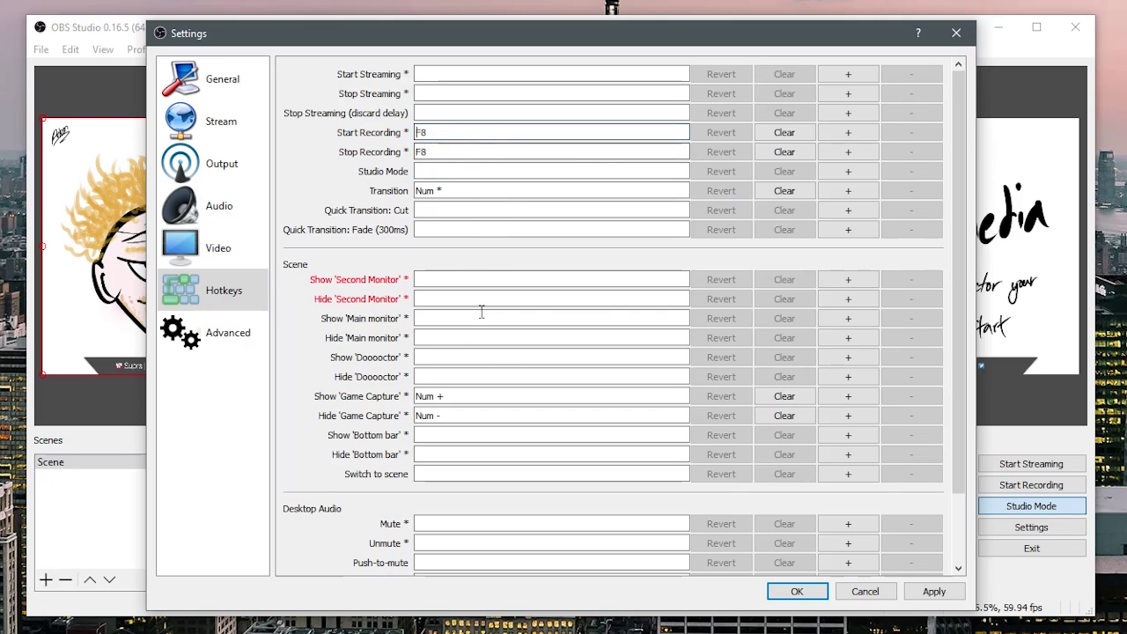
left_click(227, 336)
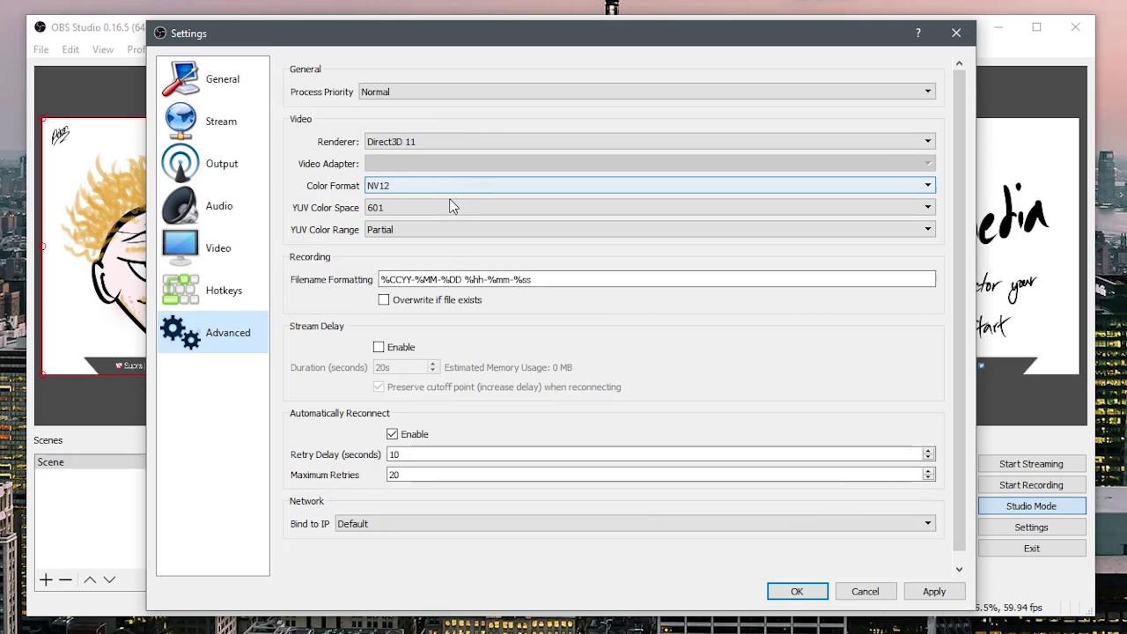
scroll(474, 377, "down", 1)
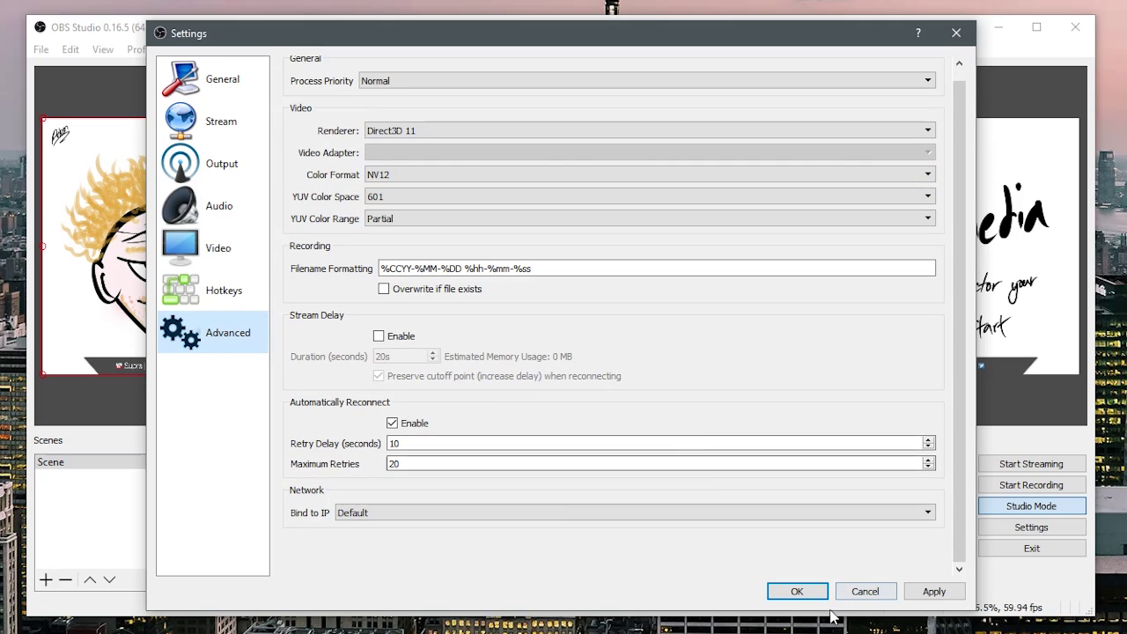
left_click(792, 591)
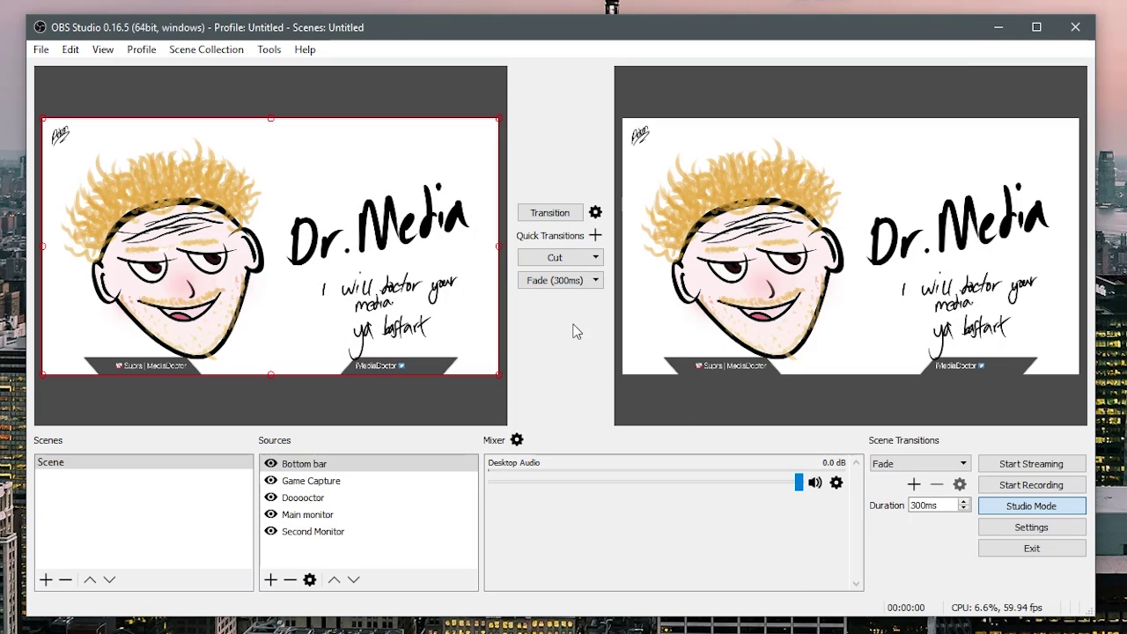